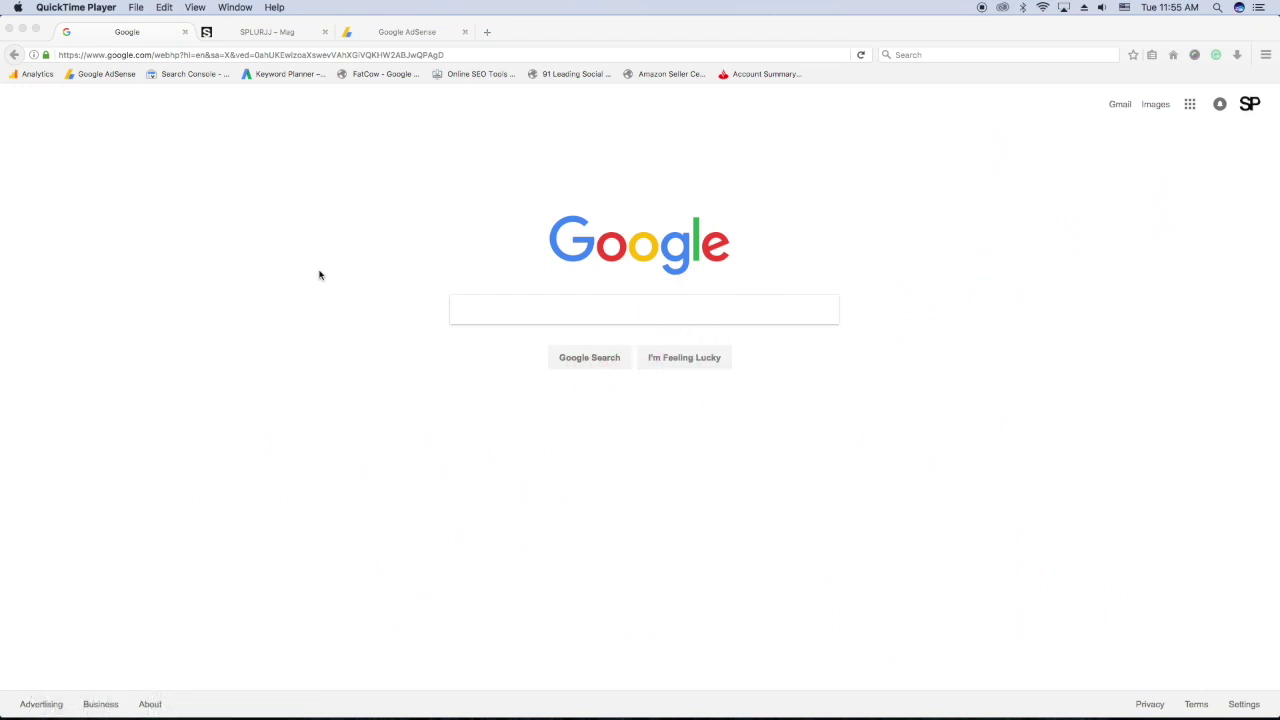
Switch to the Google AdSense tab showing the four new ad unit types.
left_click(397, 33)
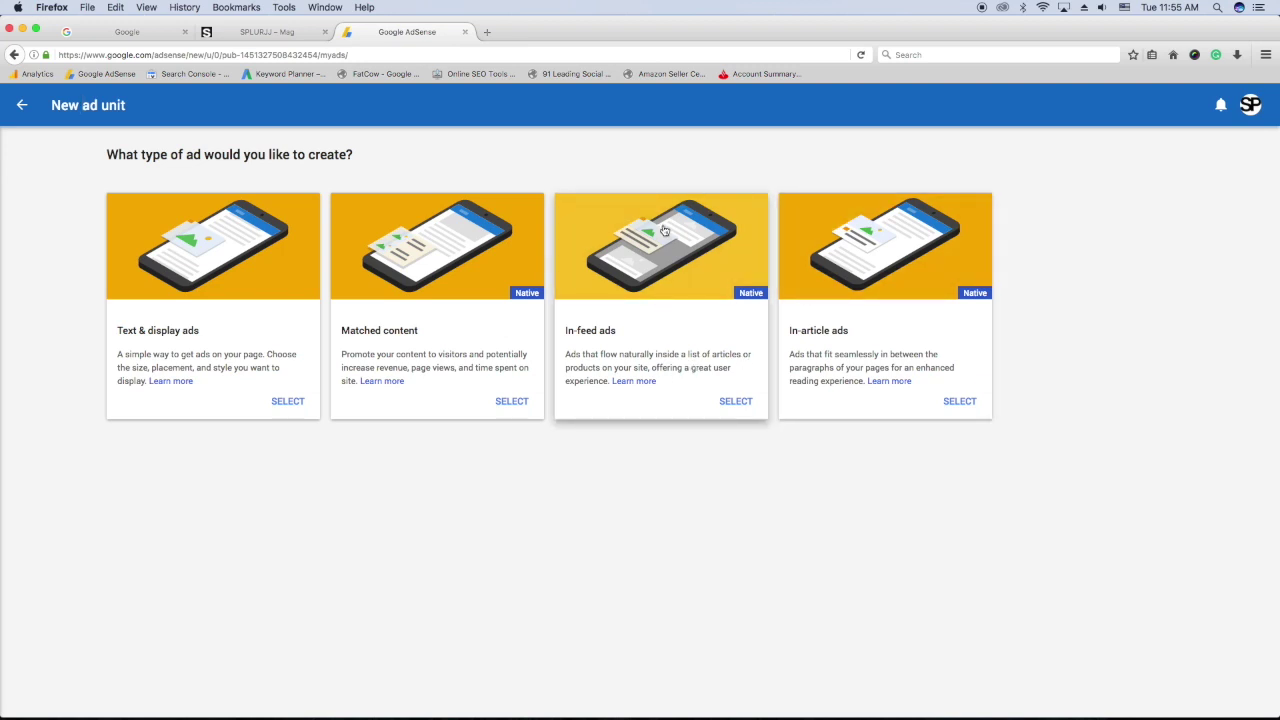
Start an In-feed ad and skip through its intro carousel.
left_click(724, 403)
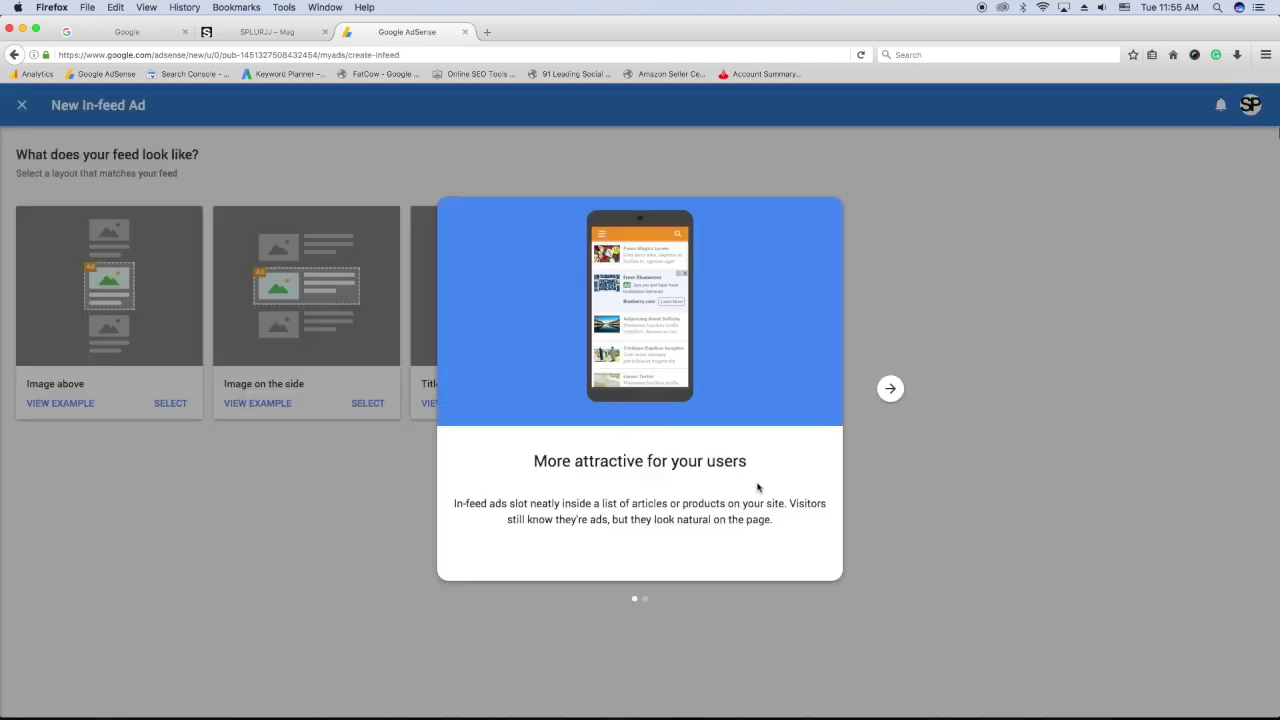
left_click(889, 390)
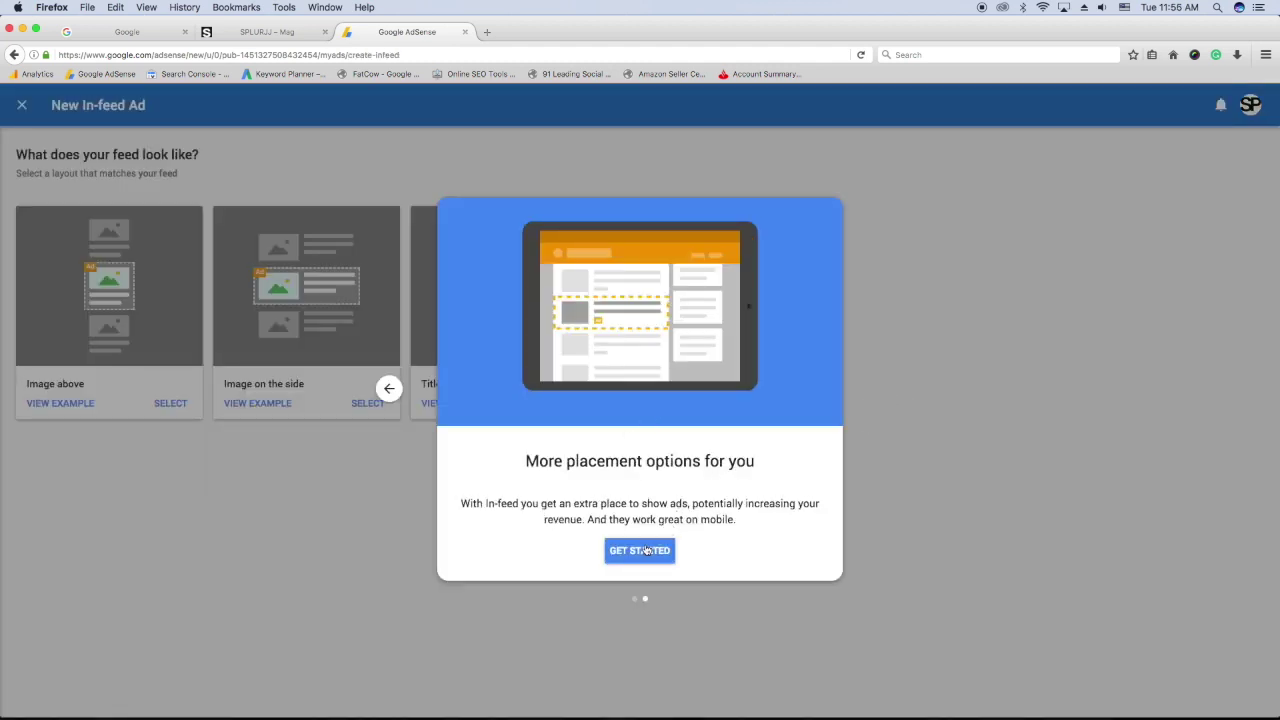
left_click(646, 549)
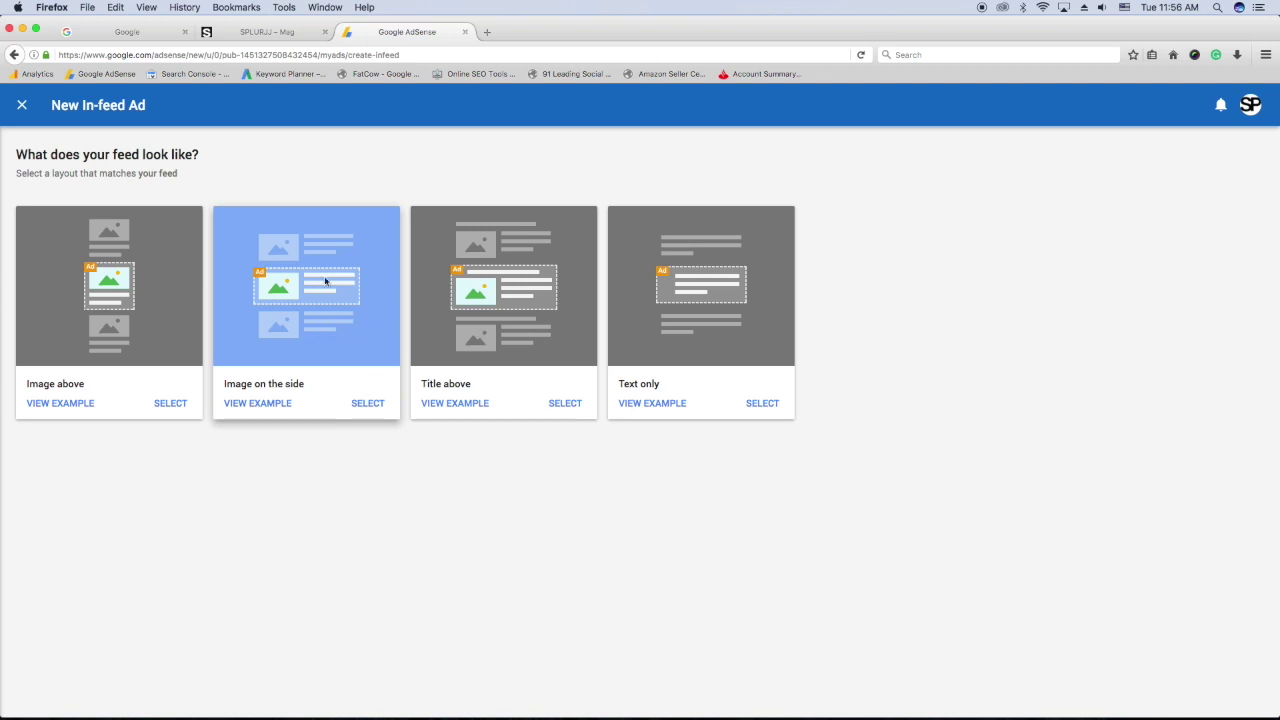
Compare with the magazine site's post feed, then pick the Image on the side layout.
left_click(268, 32)
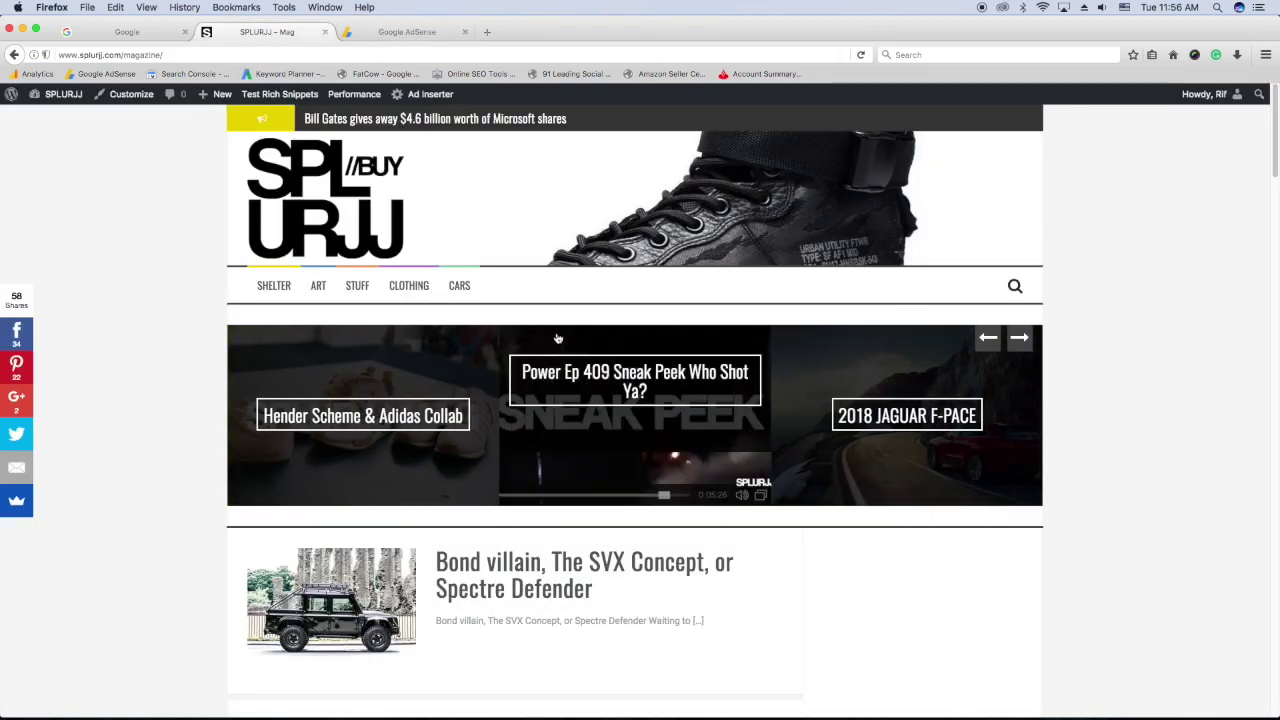
scroll(443, 129, "down", 5)
scroll(443, 129, "down", 3)
left_click(395, 31)
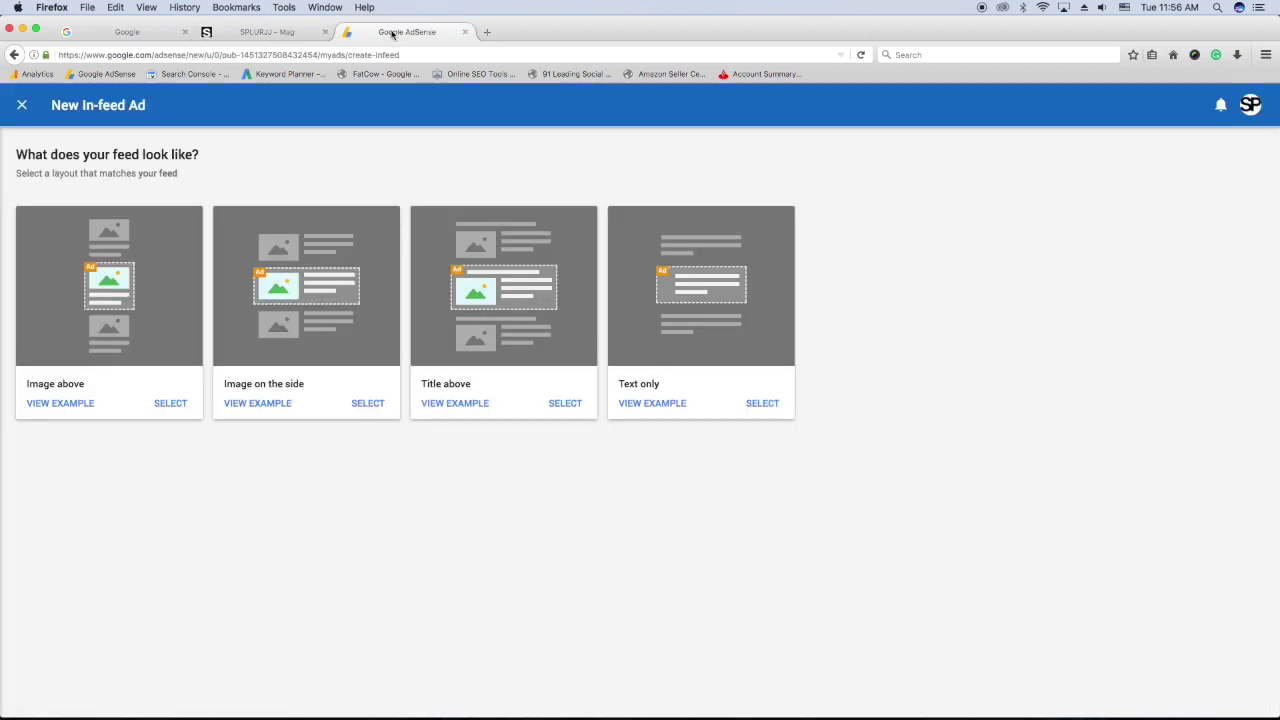
left_click(349, 404)
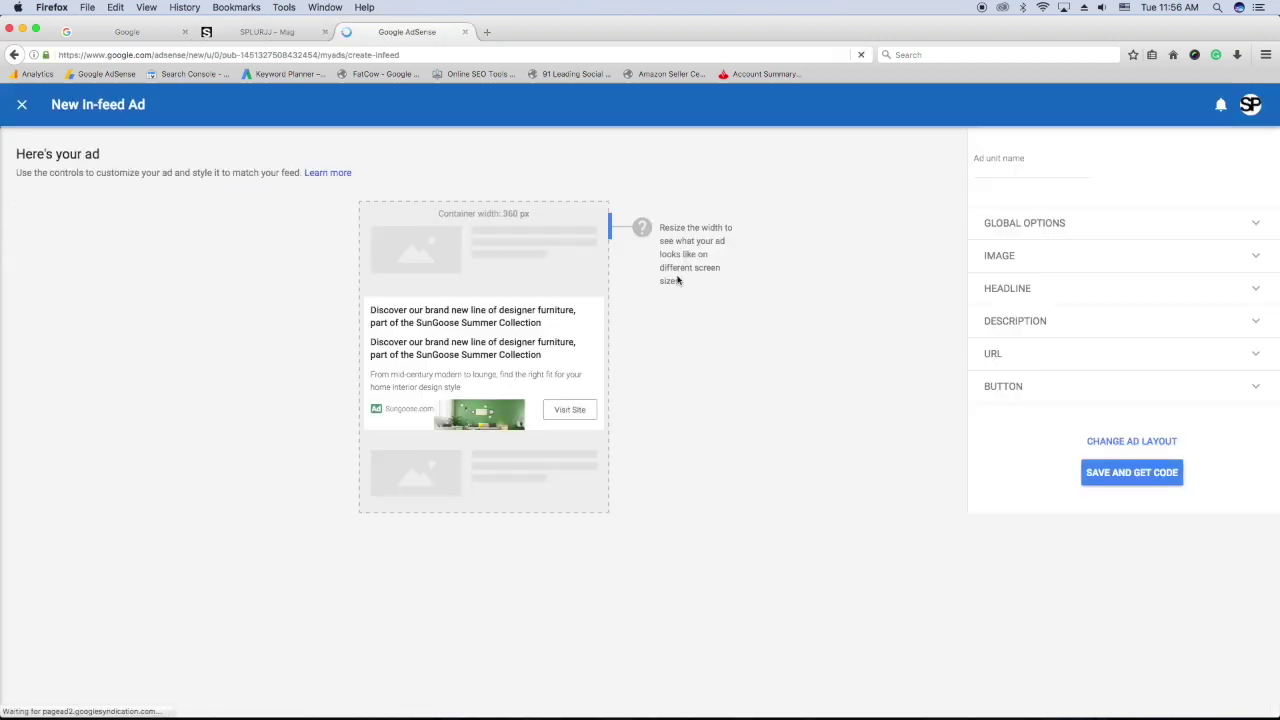
Widen the ad preview to 858 px, name the unit 'blah', and glance at Global Options.
left_click_drag(609, 224, 759, 238)
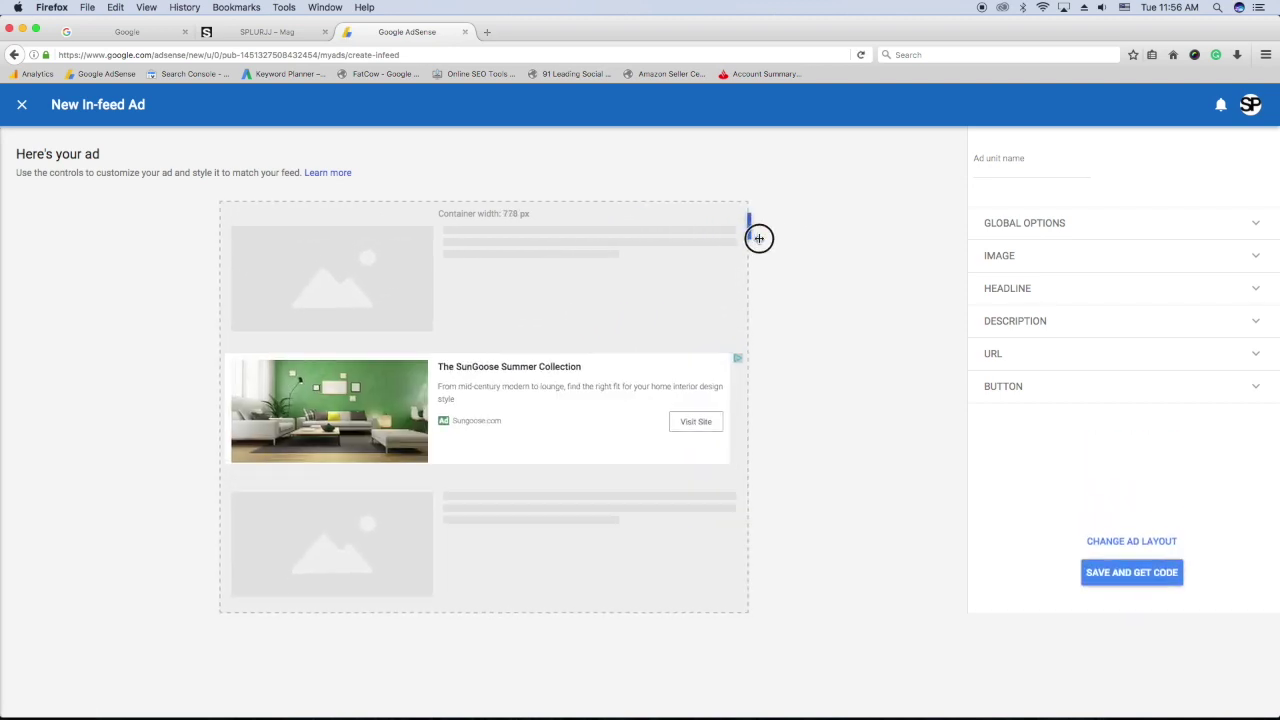
mouse_move(759, 238)
left_mouse_down()
mouse_move(800, 231)
mouse_move(776, 232)
left_mouse_up()
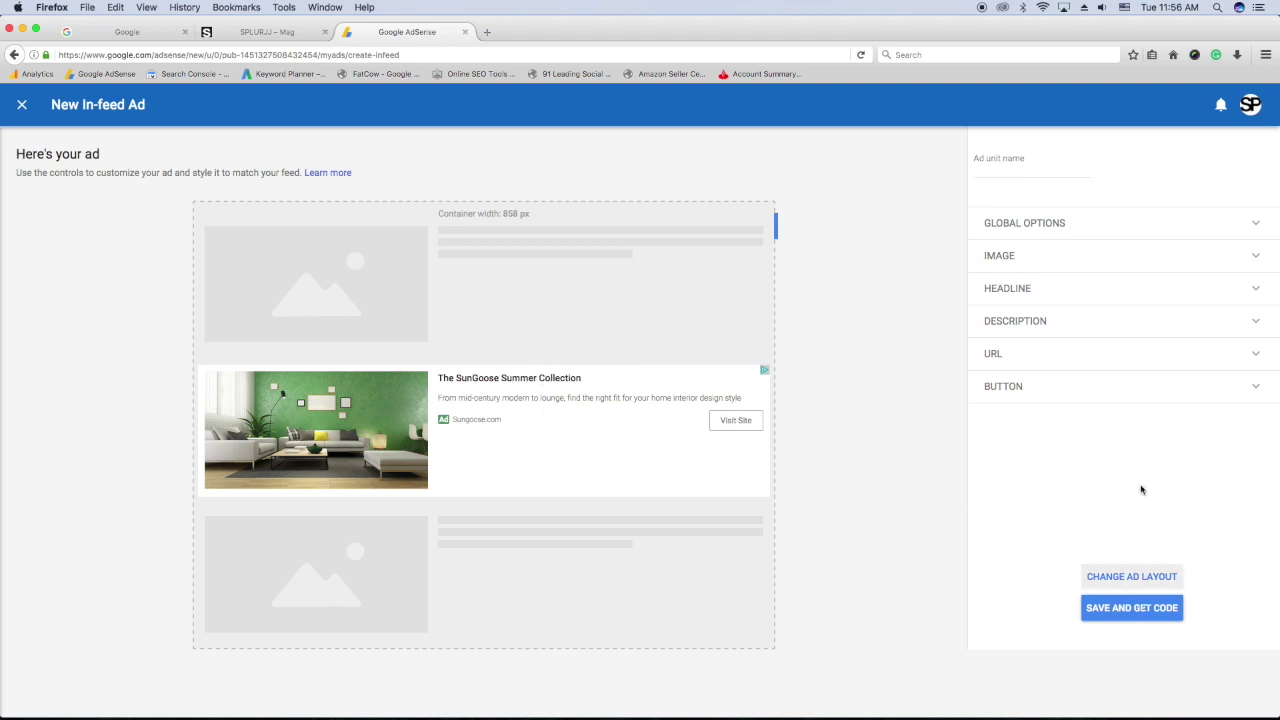
left_click(1003, 154)
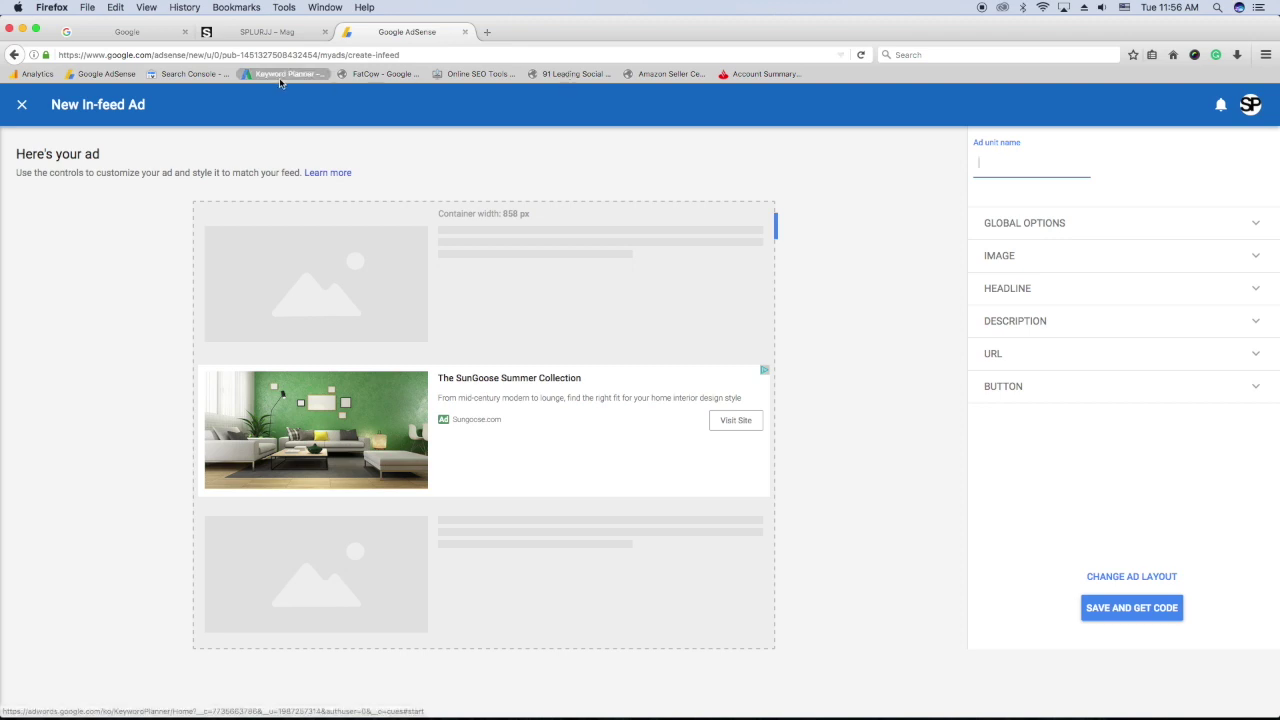
type("blah")
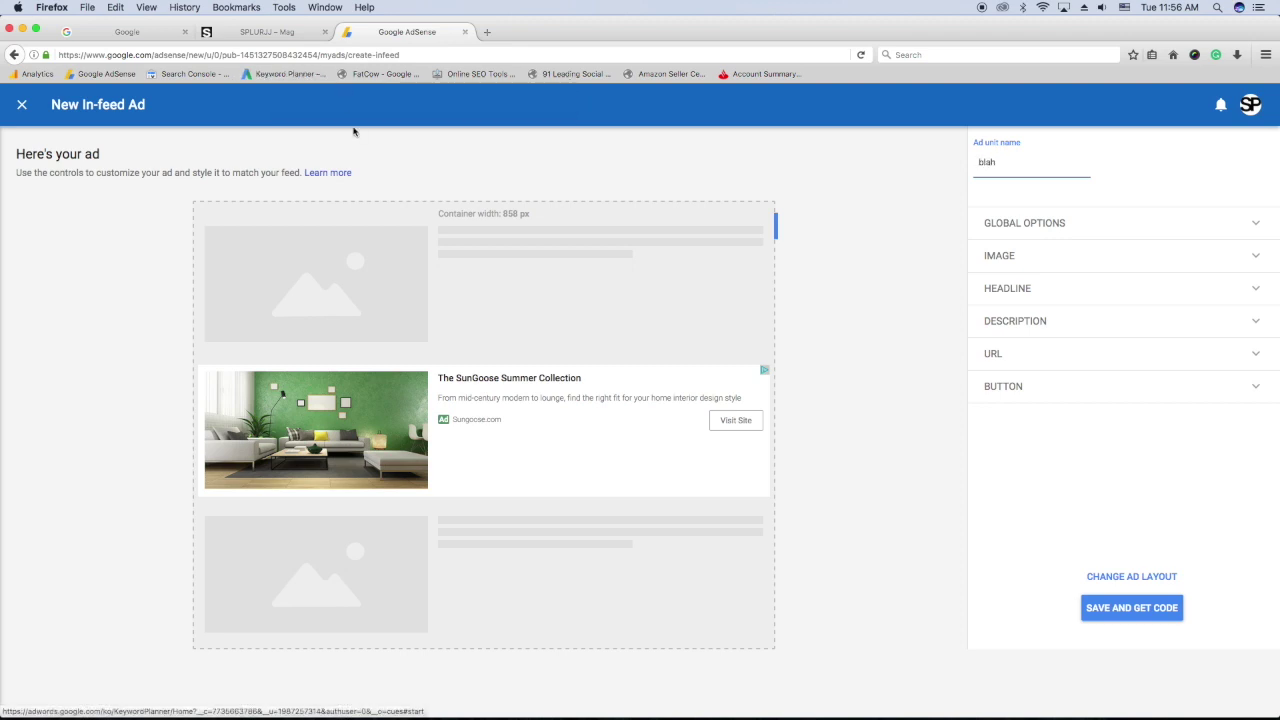
left_click(1050, 225)
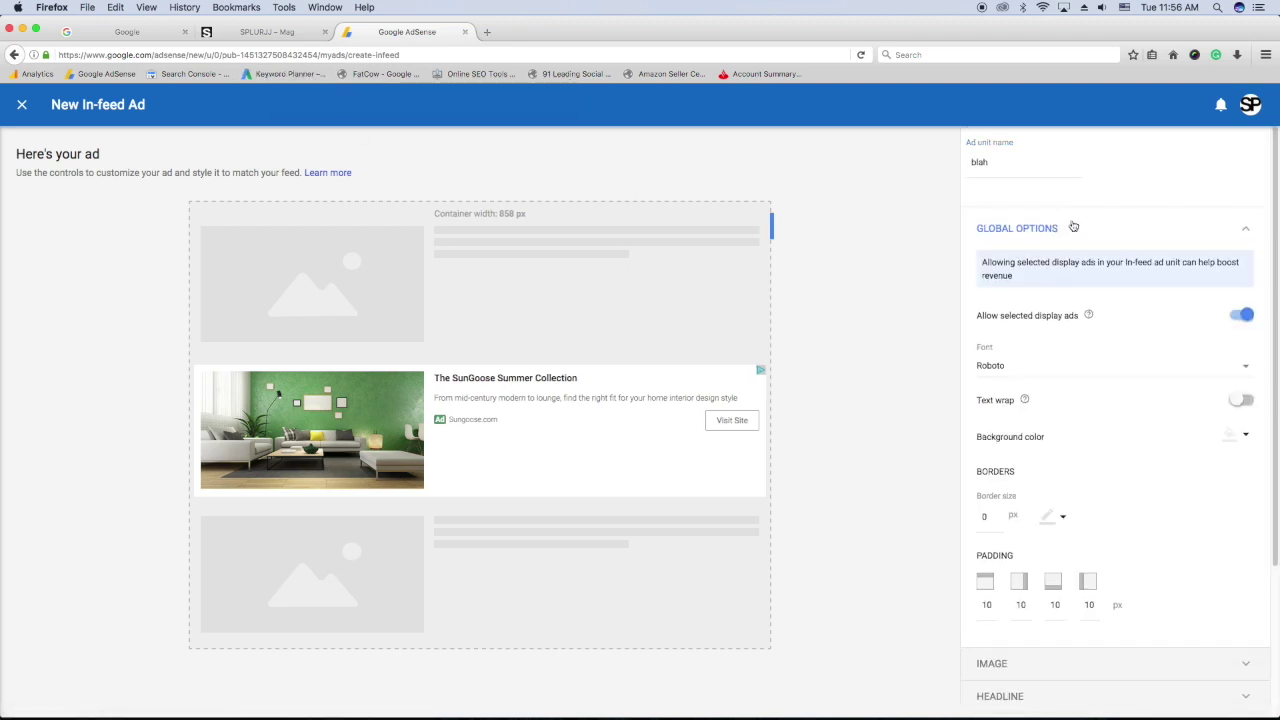
left_click(1073, 224)
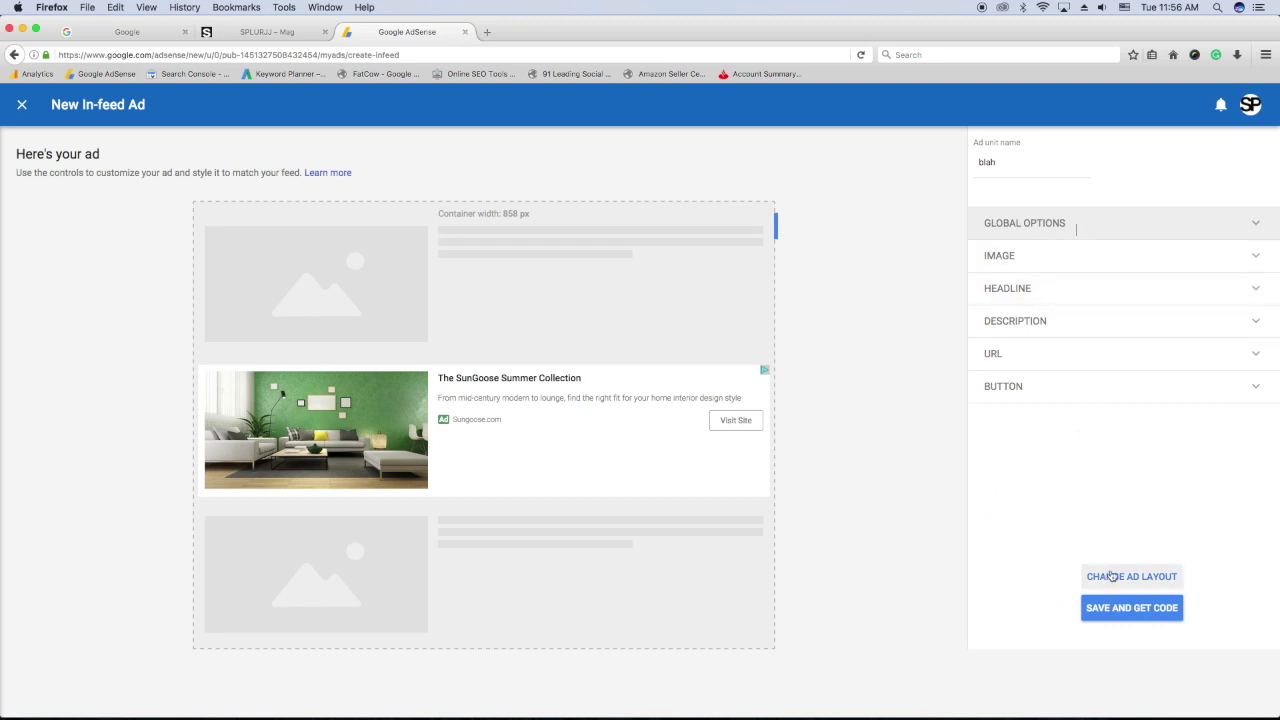
Save the 'blah' ad unit without style changes and copy its generated ad code.
left_click(1138, 610)
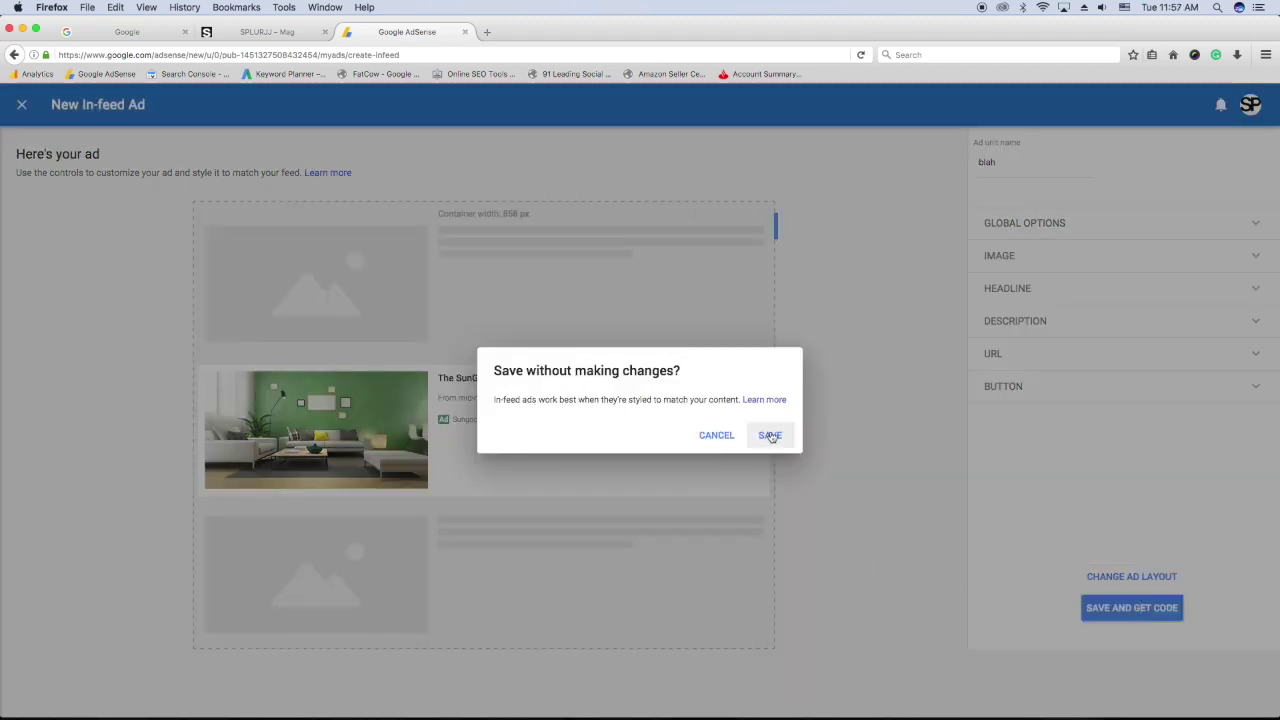
left_click(770, 436)
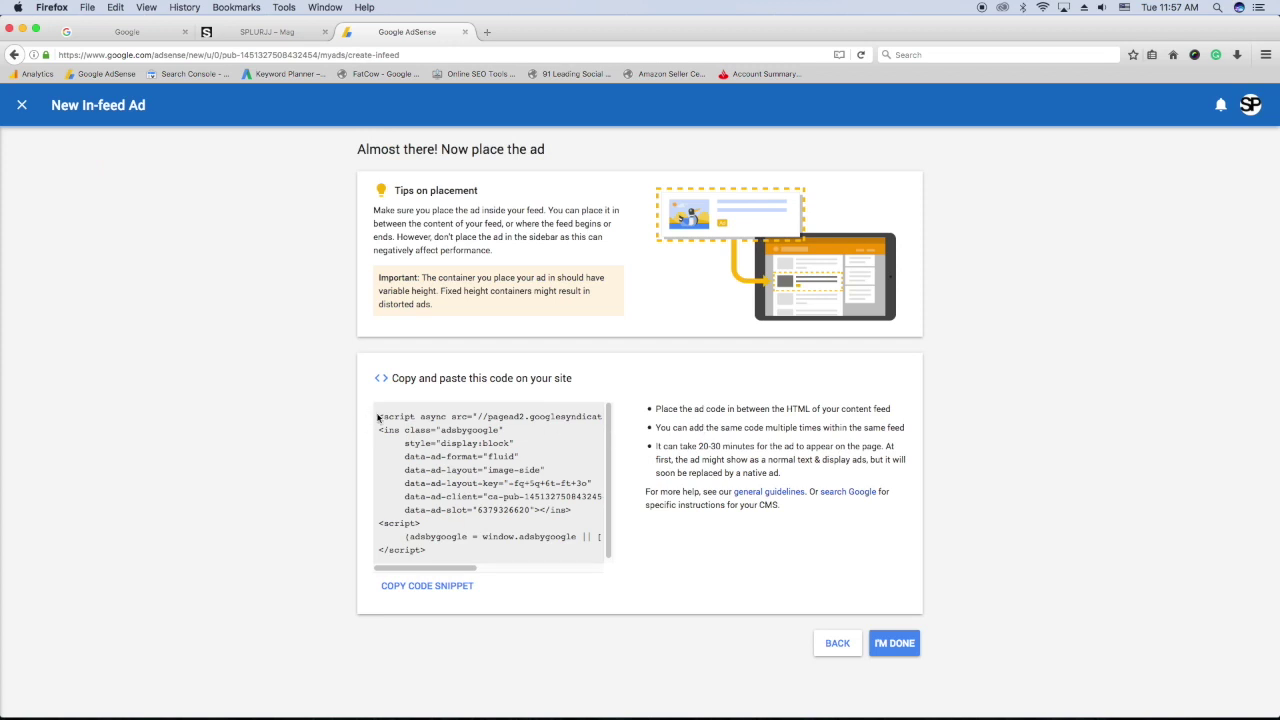
left_click_drag(378, 418, 632, 553)
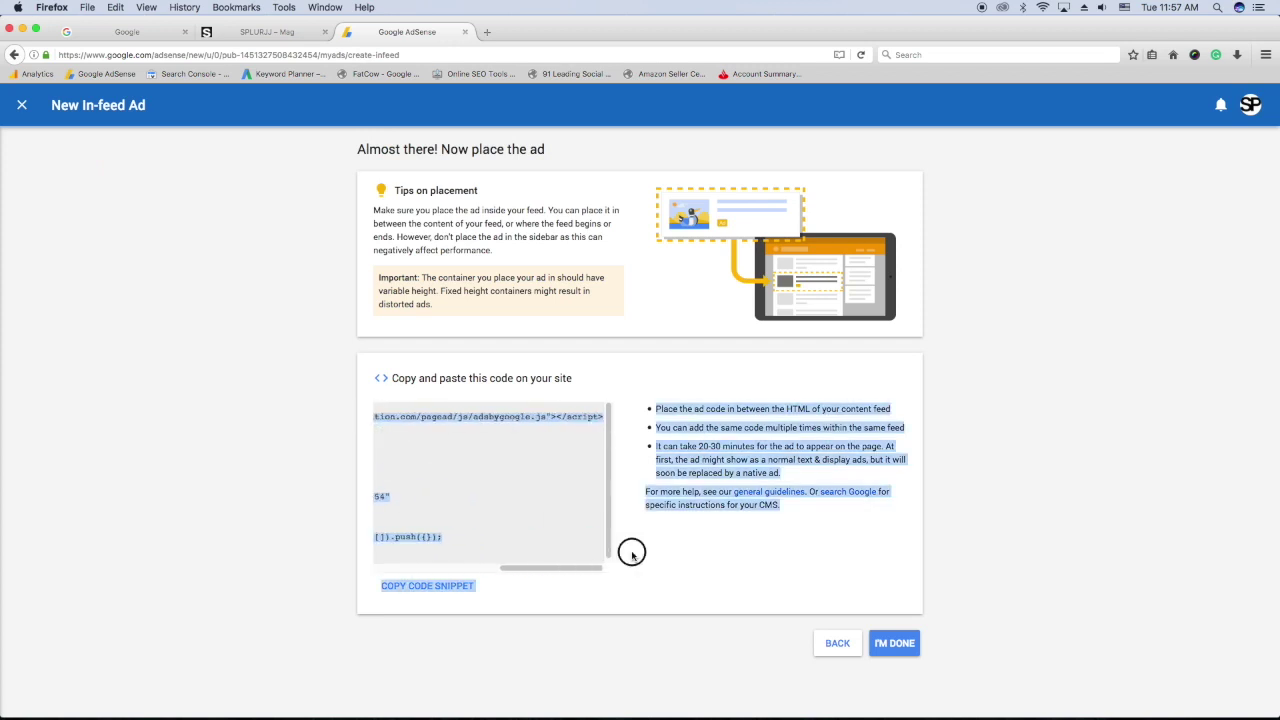
left_click_drag(632, 553, 347, 558)
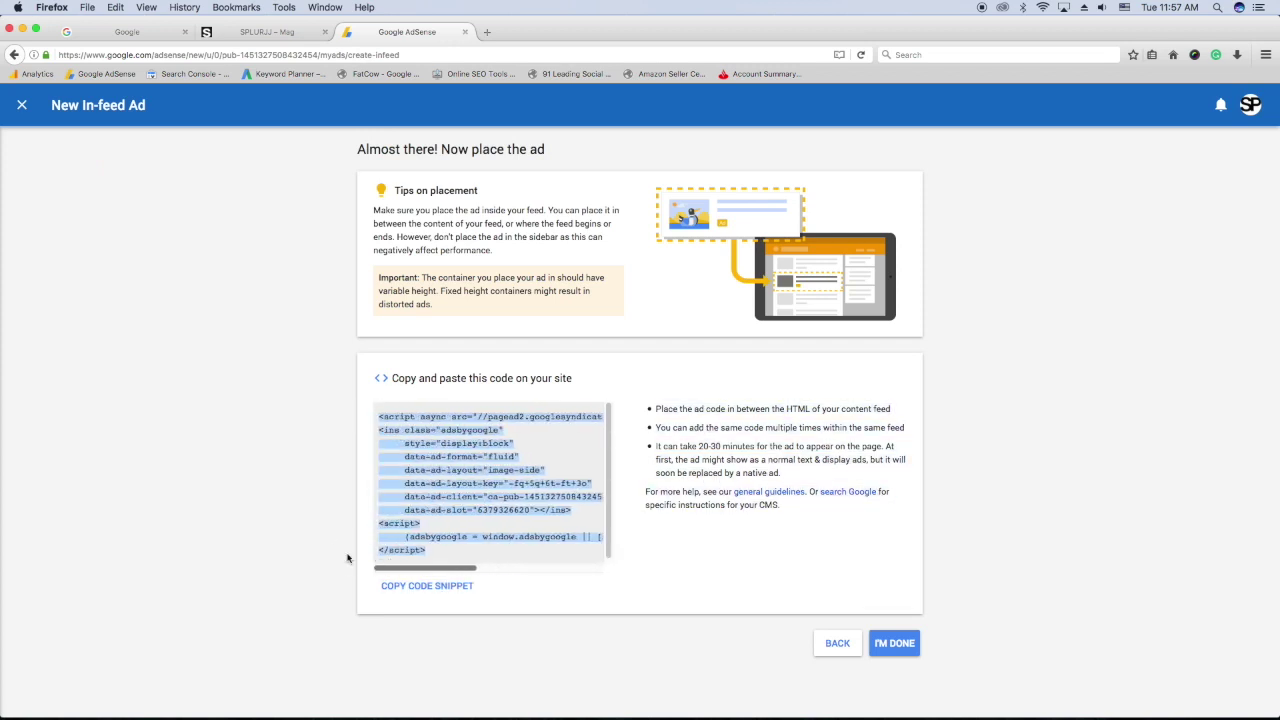
left_click(428, 589)
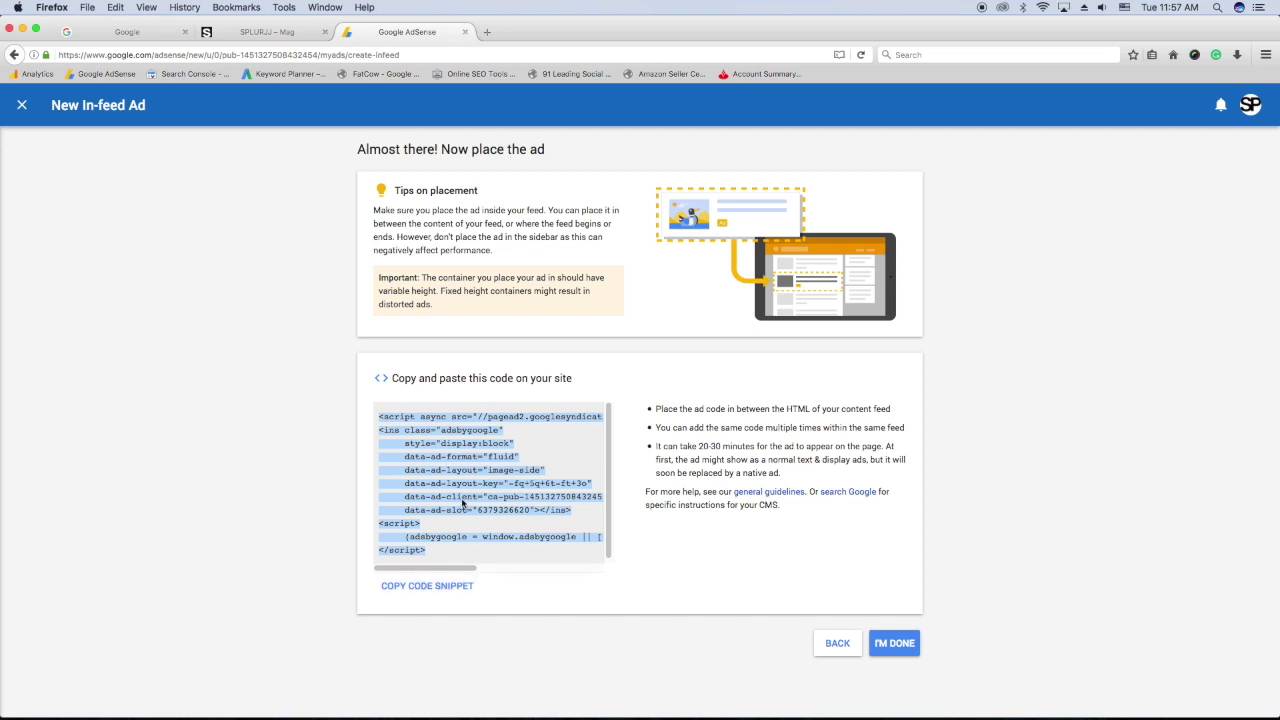
right_click(461, 429)
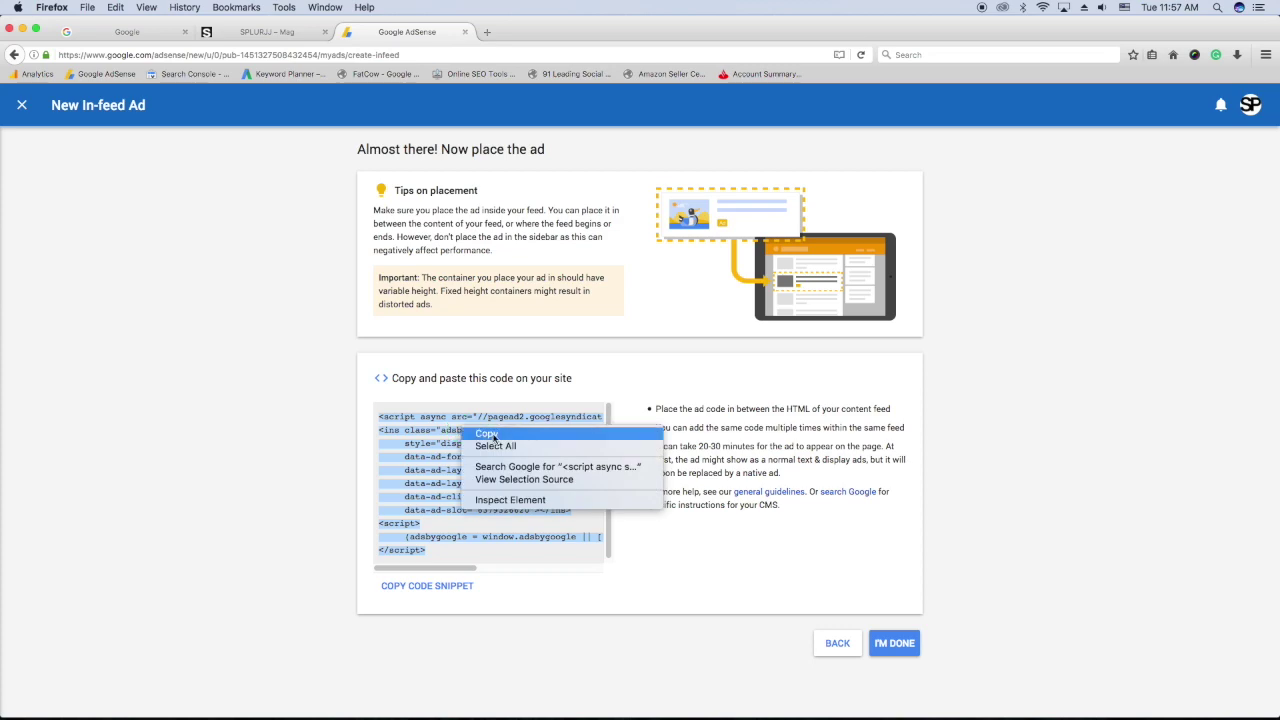
left_click(493, 437)
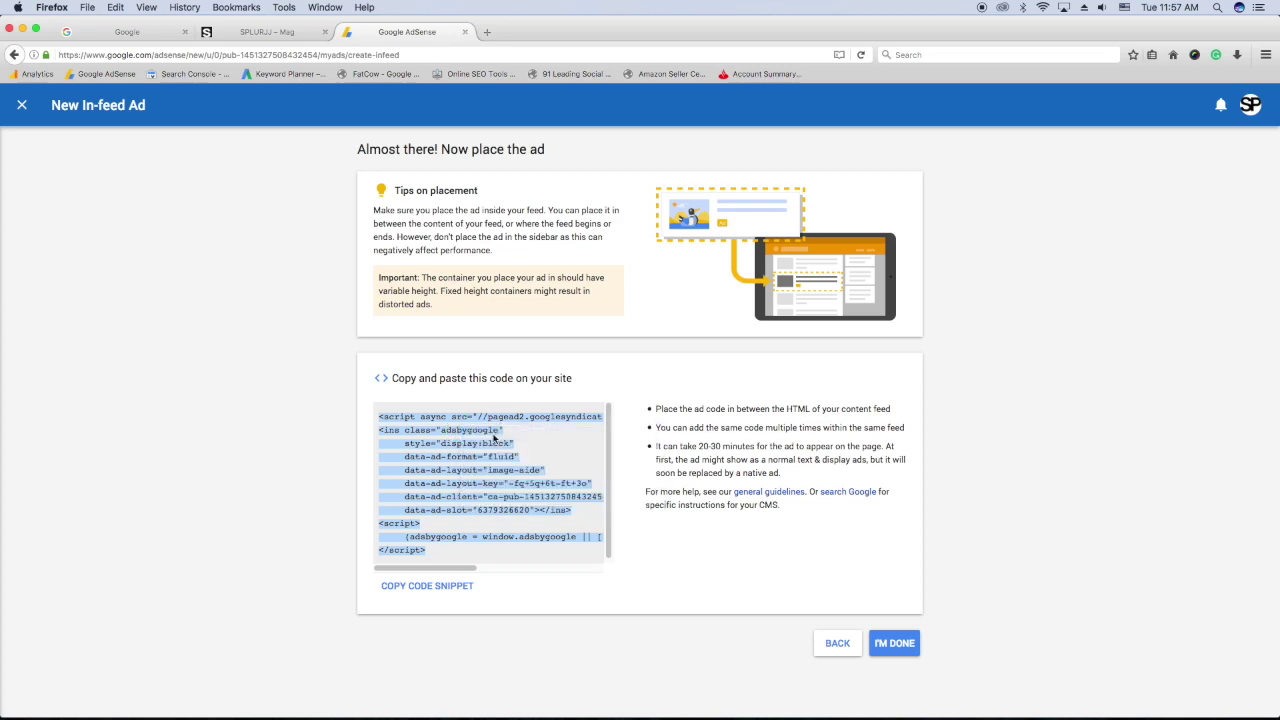
Go to the magazine site's WordPress dashboard and open the Add Plugins page.
left_click(247, 32)
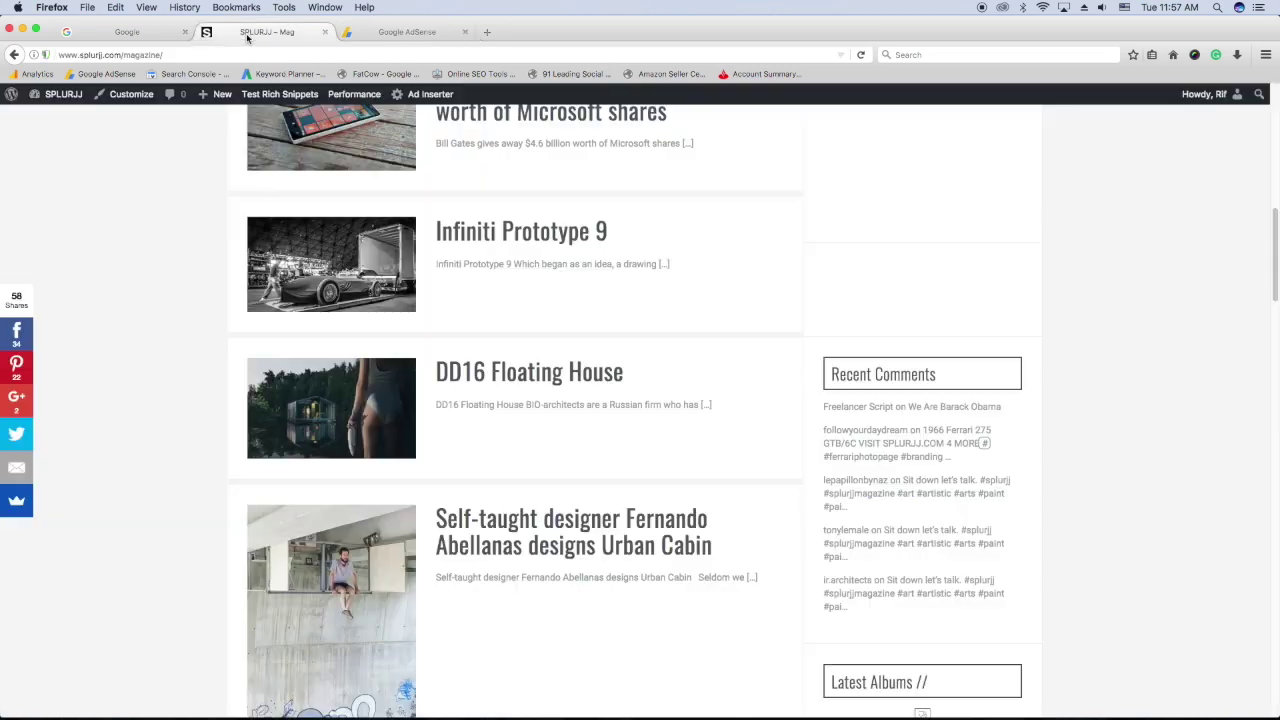
left_click(62, 94)
mouse_move(62, 94)
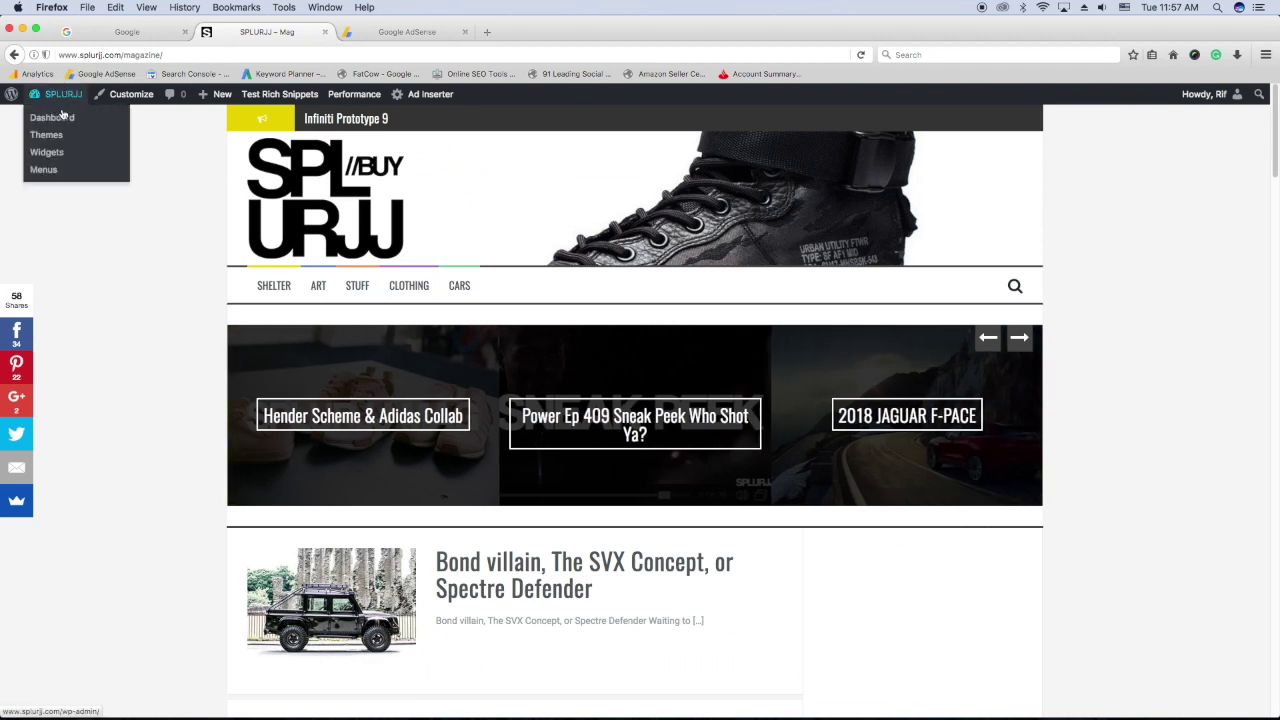
left_click(55, 118)
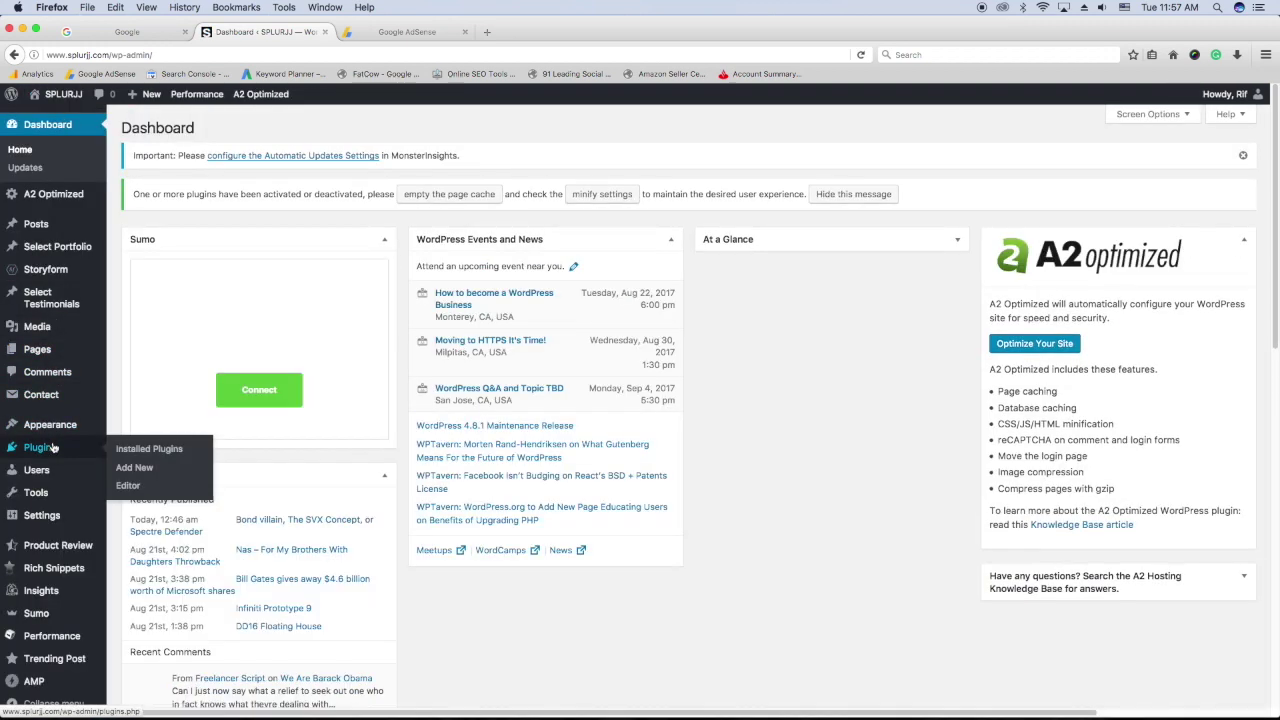
left_click(136, 468)
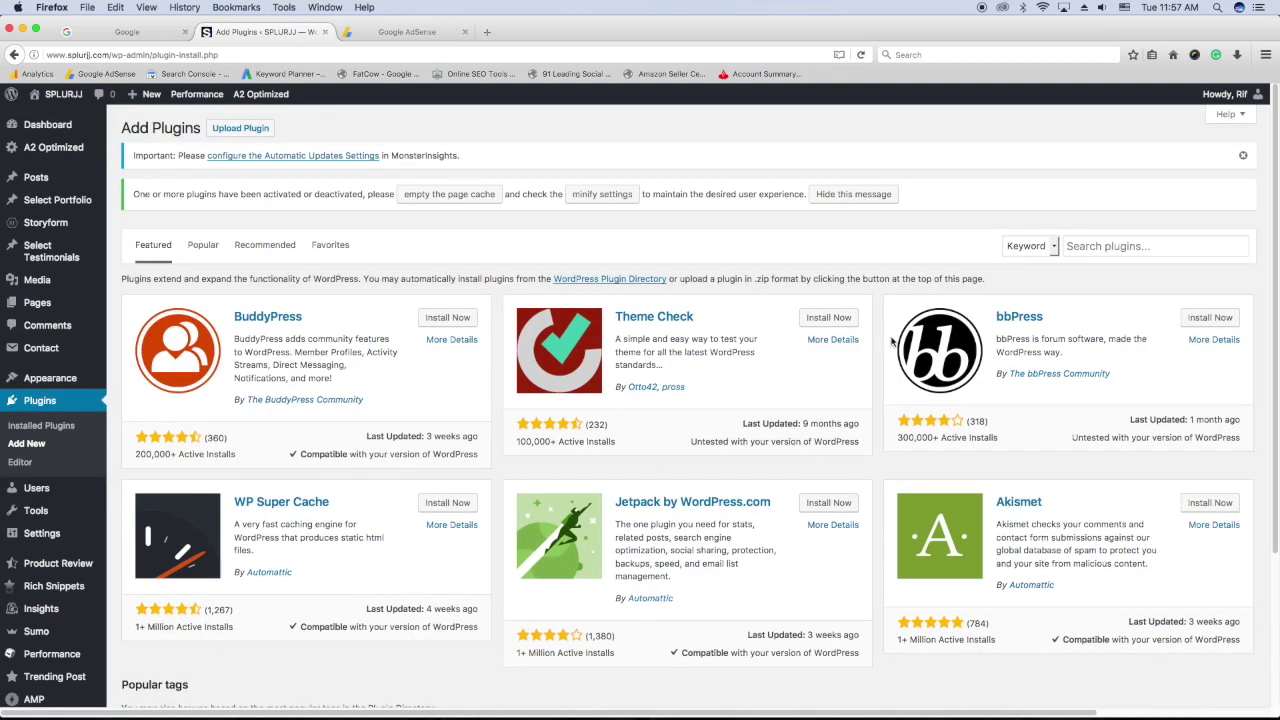
Search plugins for 'ad inserter' and confirm Ad Inserter is already active.
left_click(1090, 250)
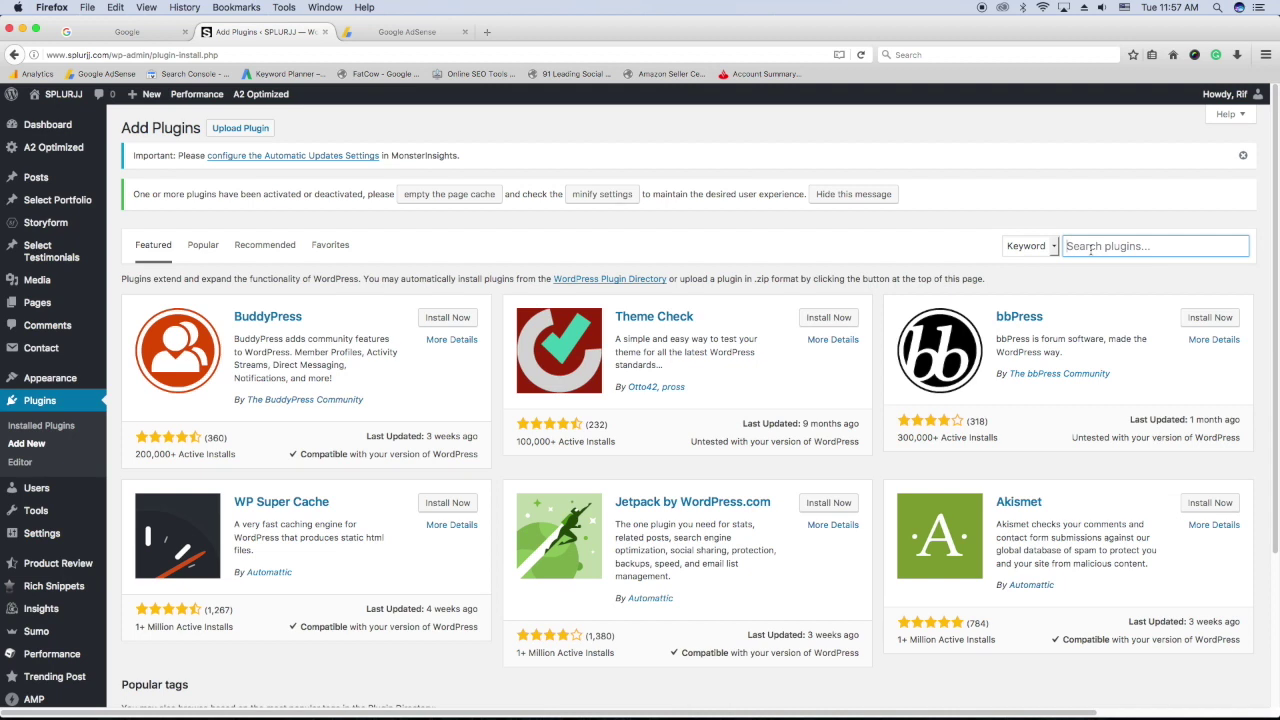
type("ad inserter")
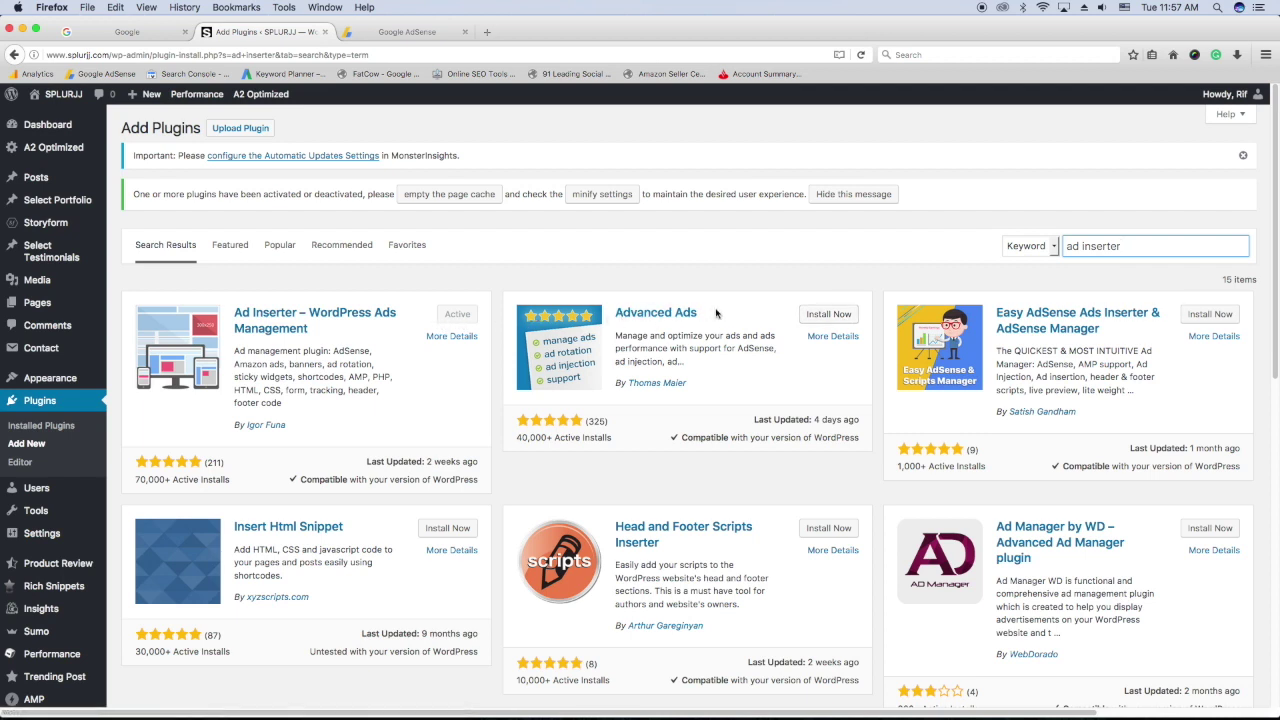
left_click(455, 319)
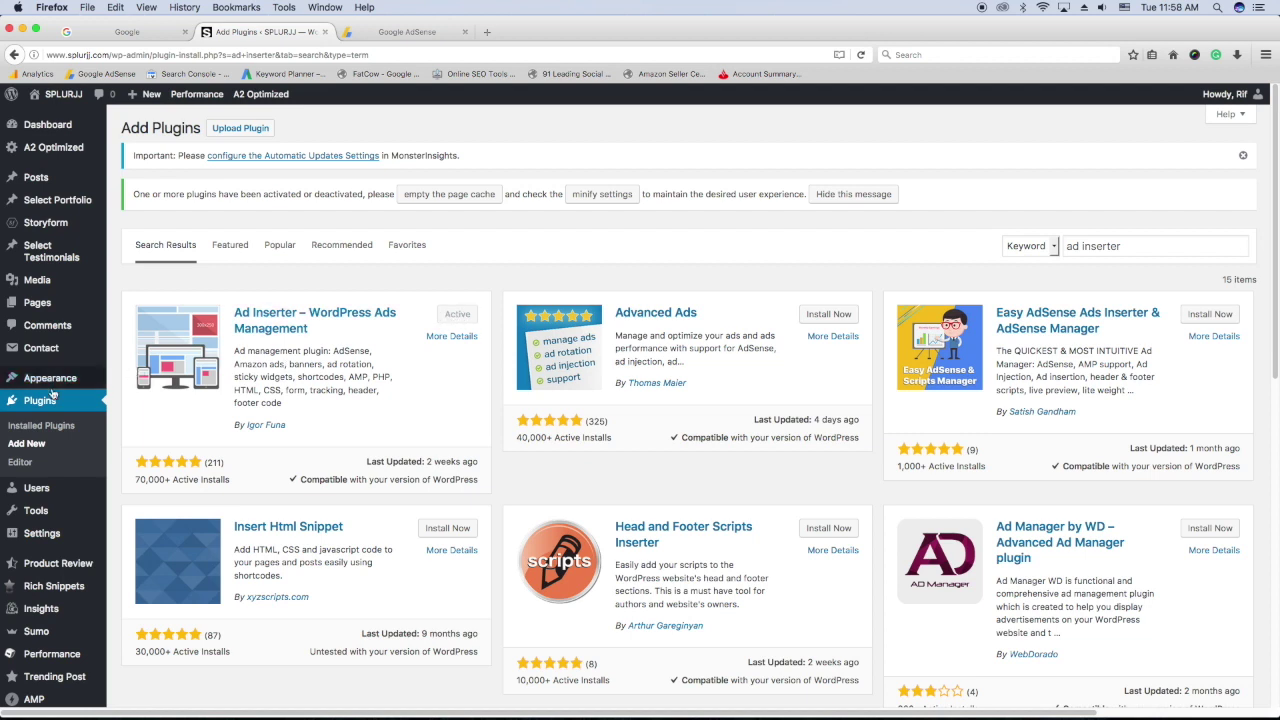
mouse_move(42, 533)
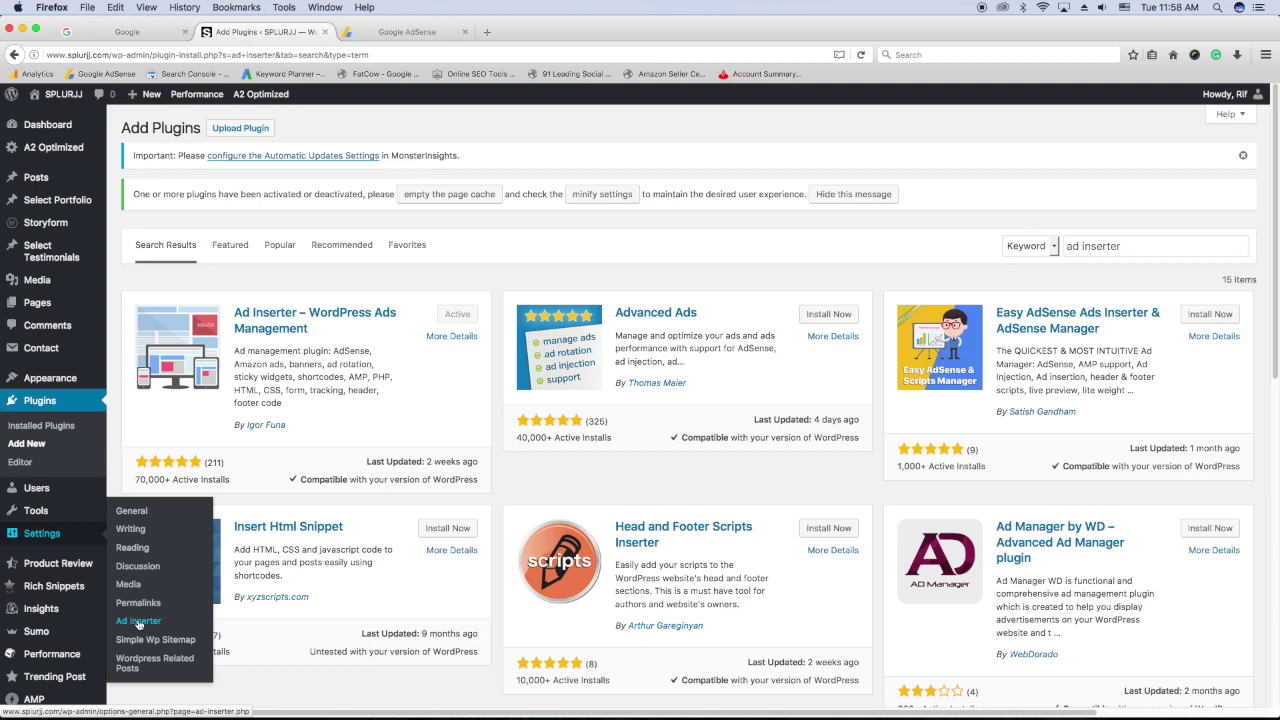
Open the Ad Inserter settings and select the empty Block 3, after checking Block 1.
left_click(139, 624)
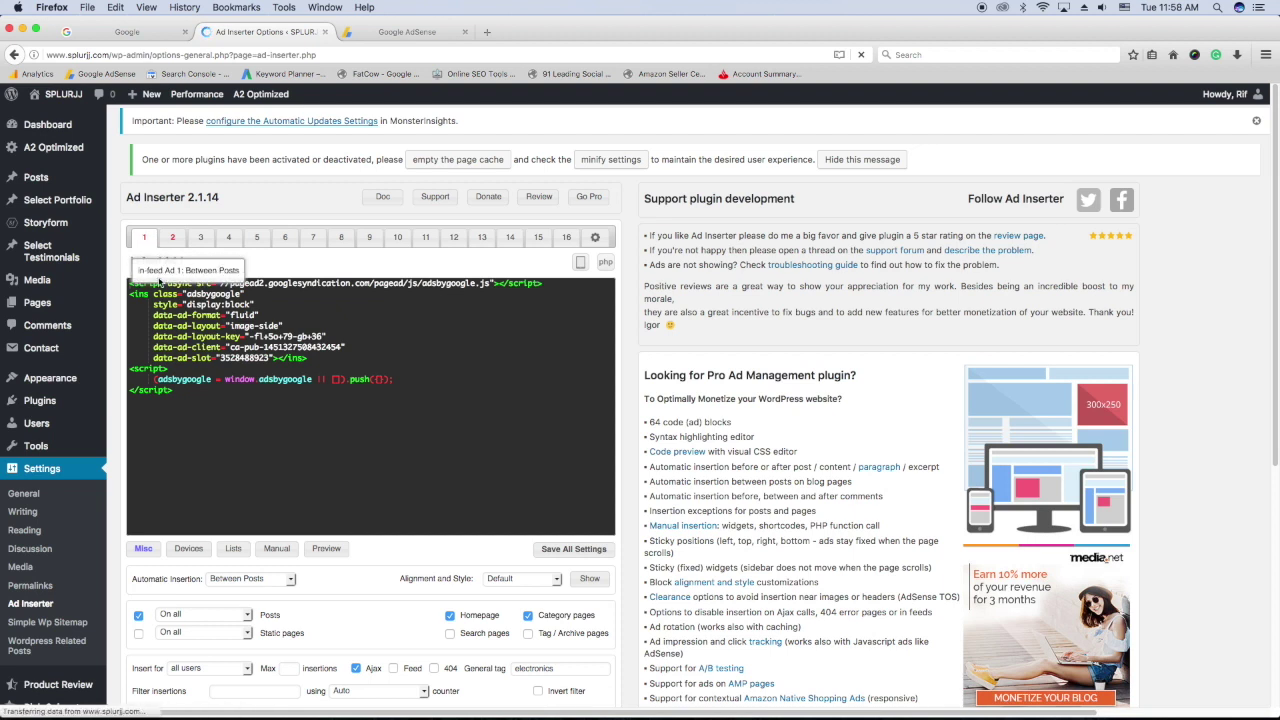
left_click(199, 238)
left_click(160, 261)
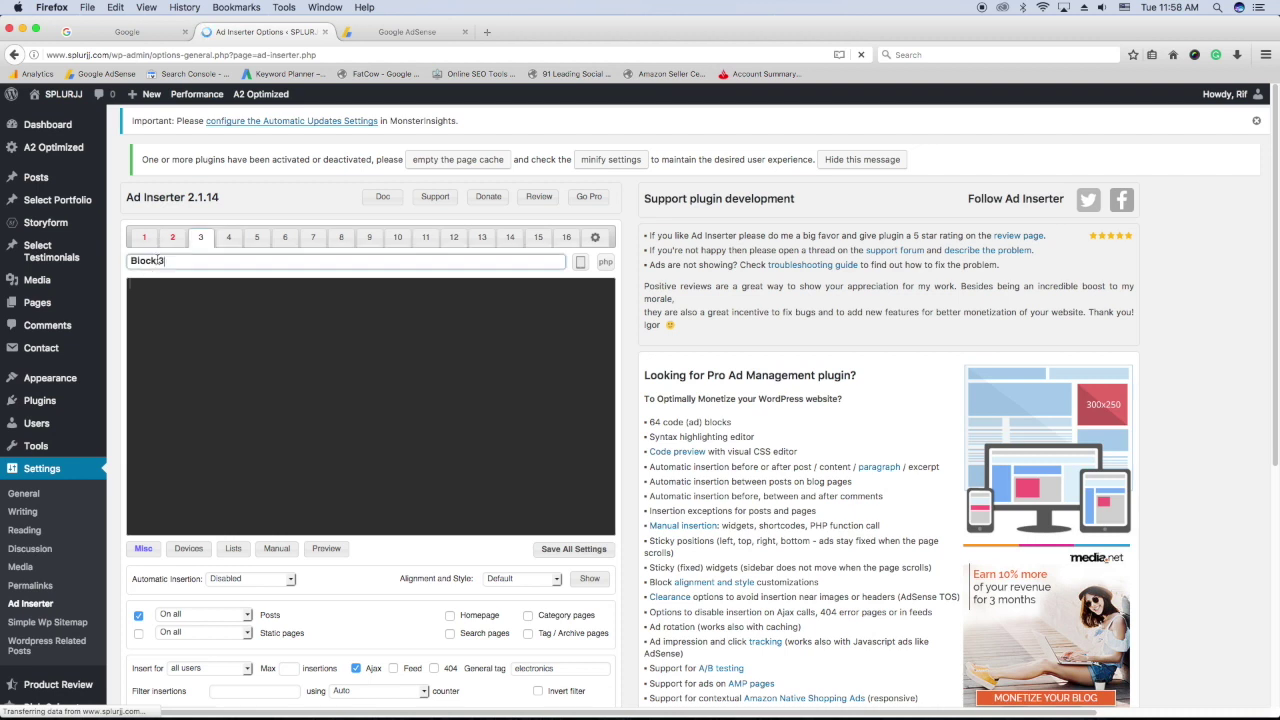
left_click(149, 239)
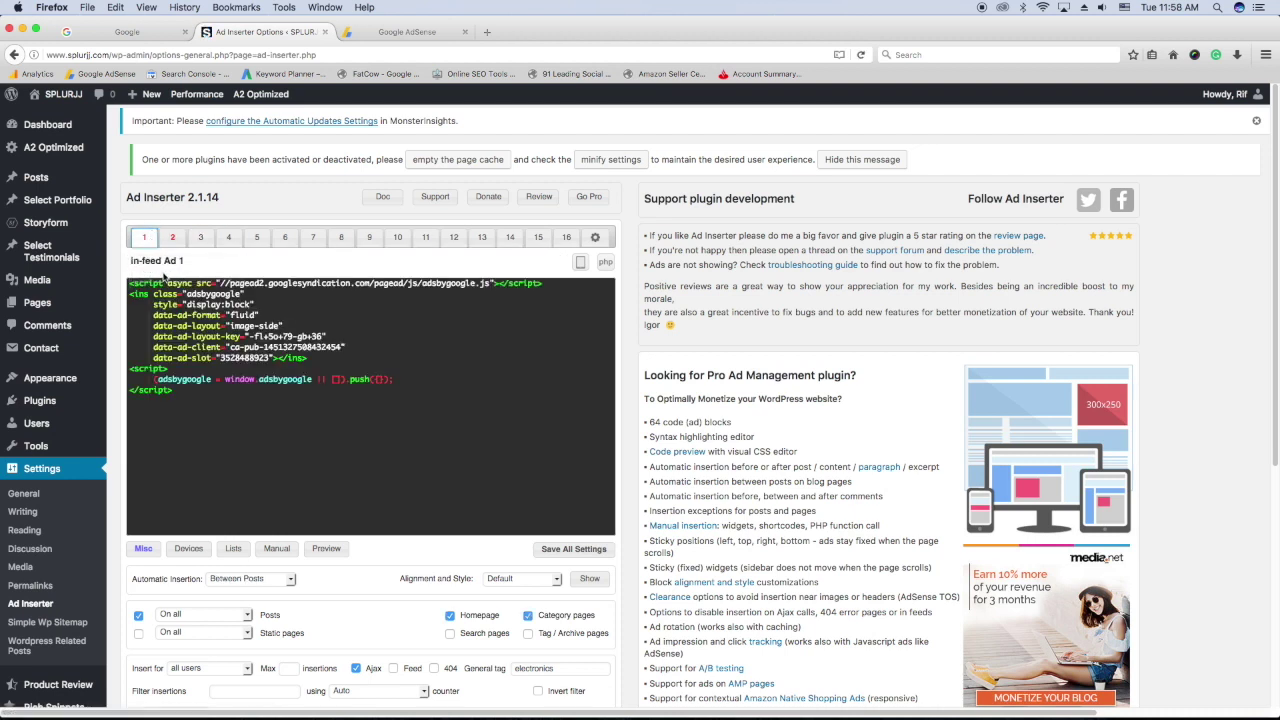
left_click(200, 237)
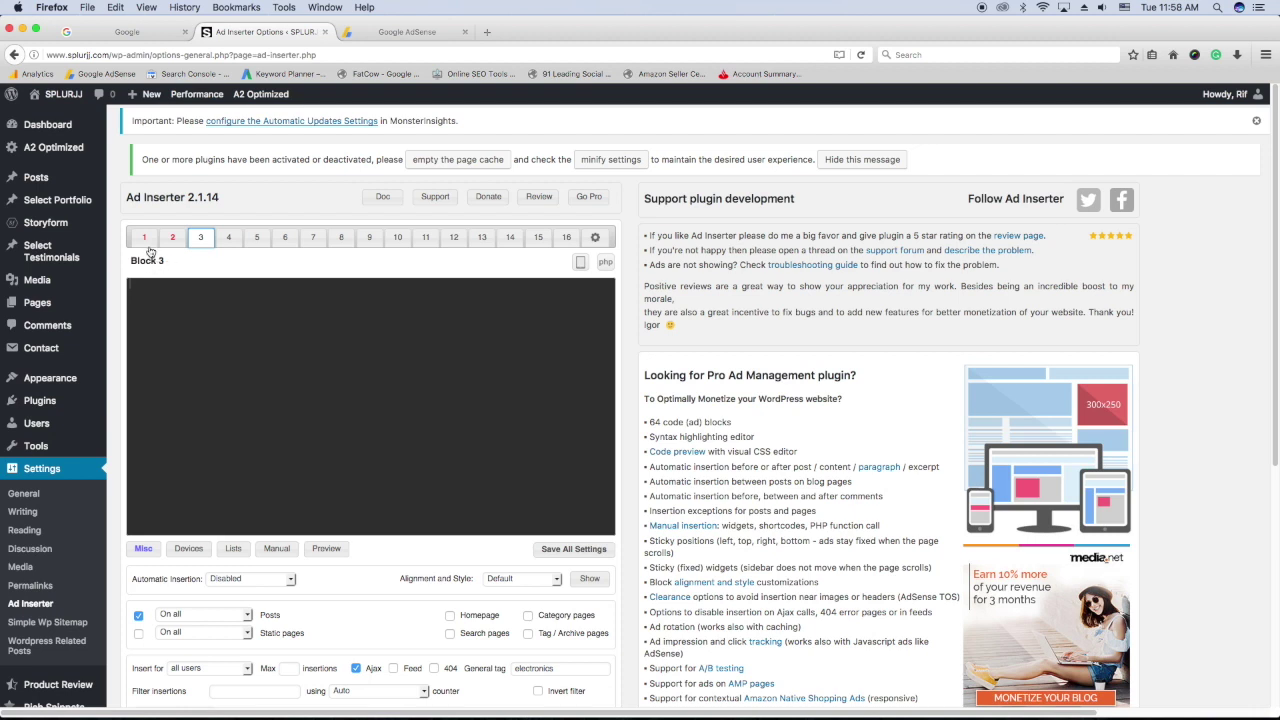
Paste the copied AdSense in-feed code into Block 3's code editor.
right_click(157, 287)
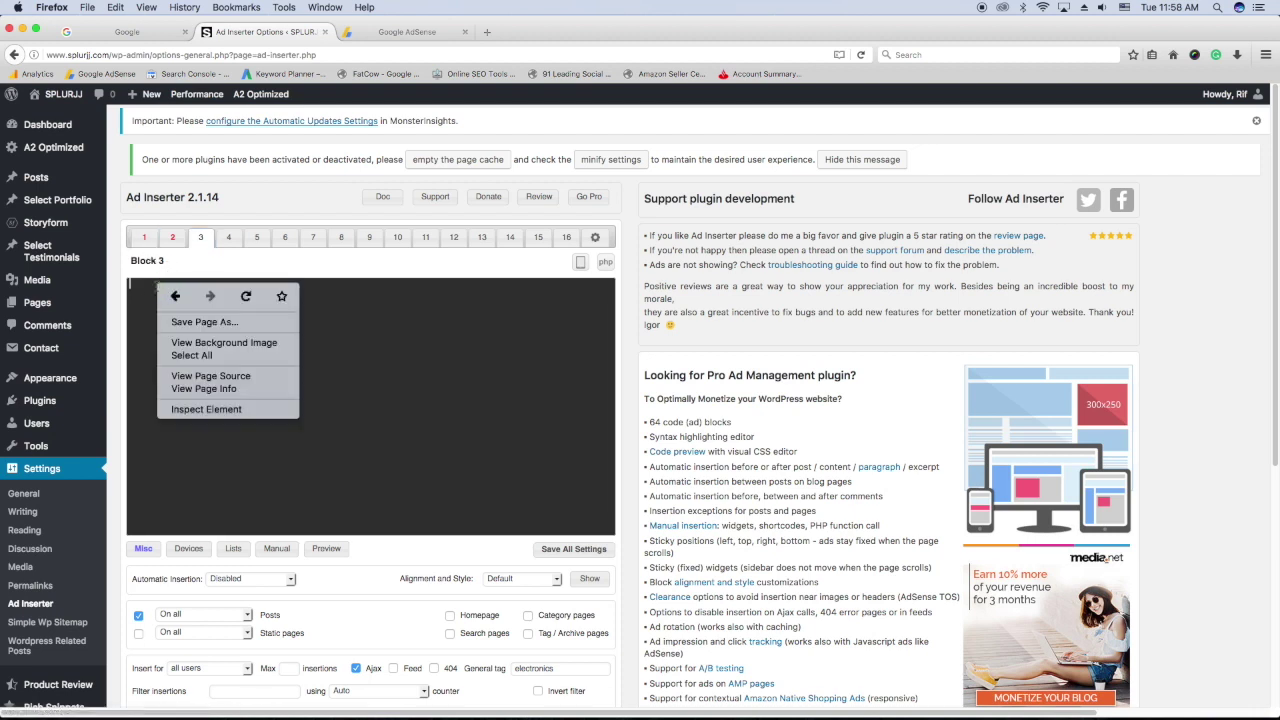
left_click(152, 333)
right_click(143, 296)
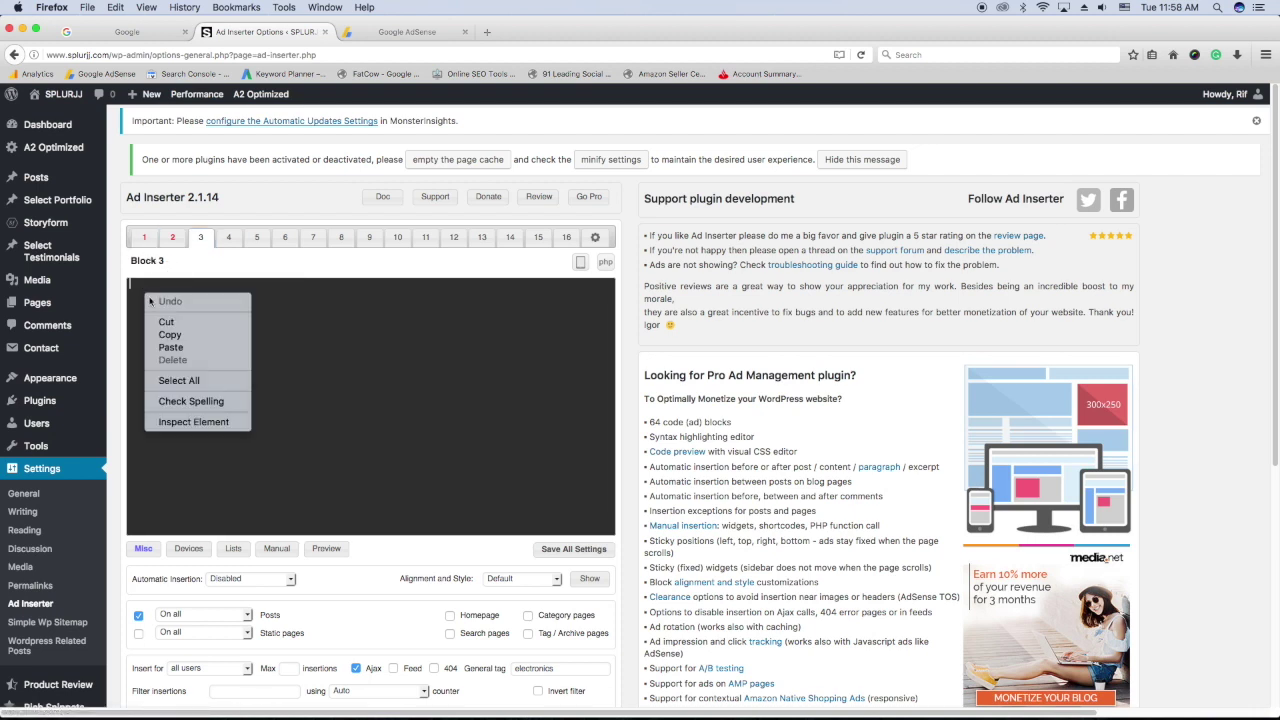
left_click(170, 343)
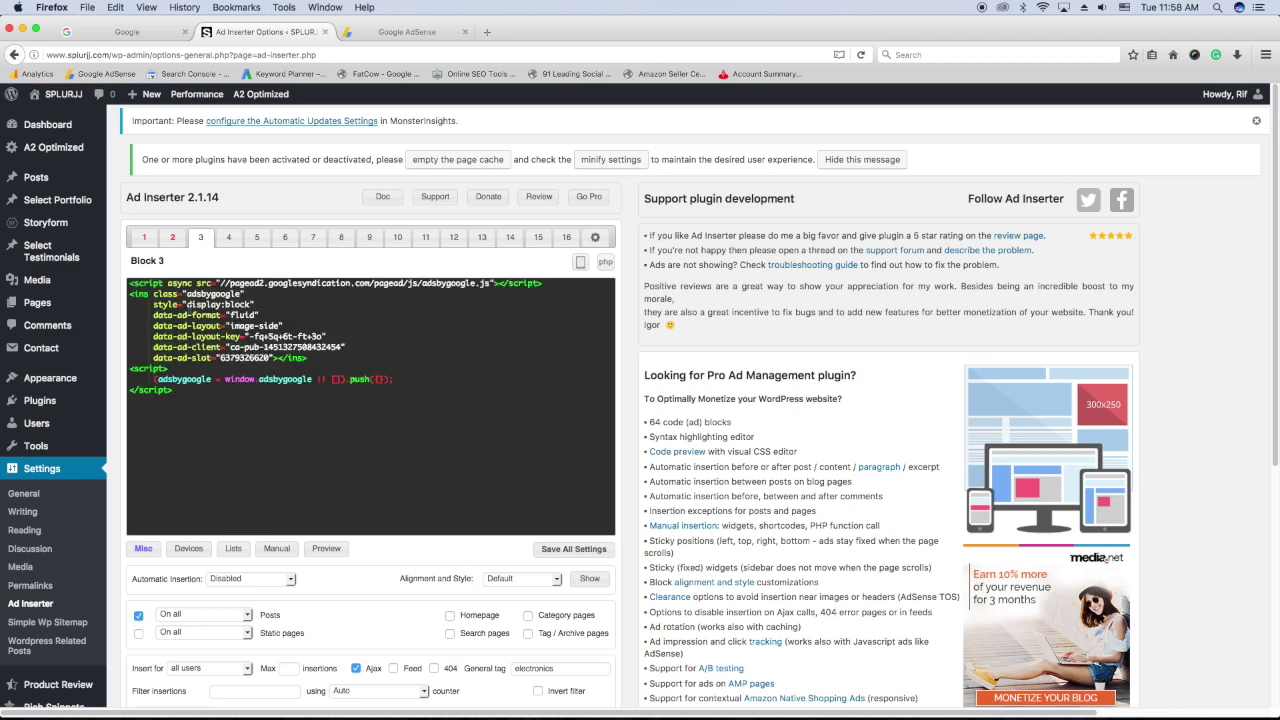
Enable Block 3 on Homepage and Category pages, save all settings, and visit the site.
scroll(400, 337, "down", 5)
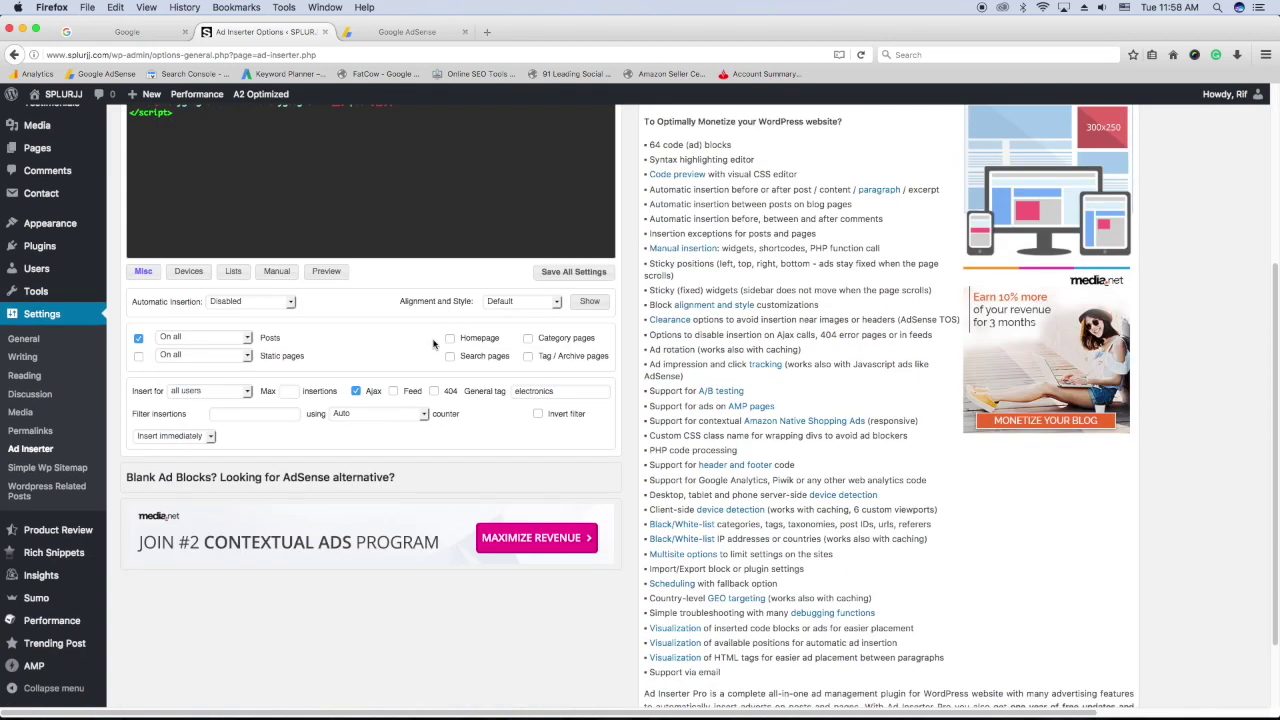
scroll(434, 337, "up", 3)
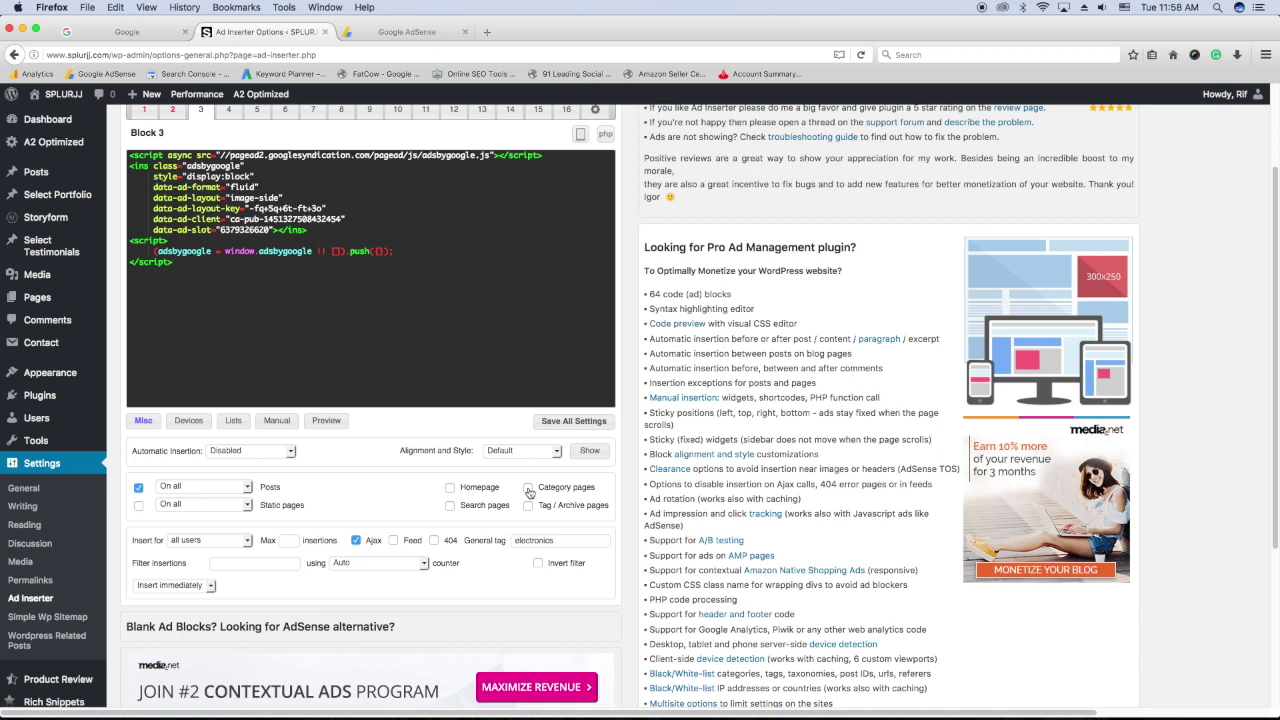
left_click(451, 488)
left_click(573, 421)
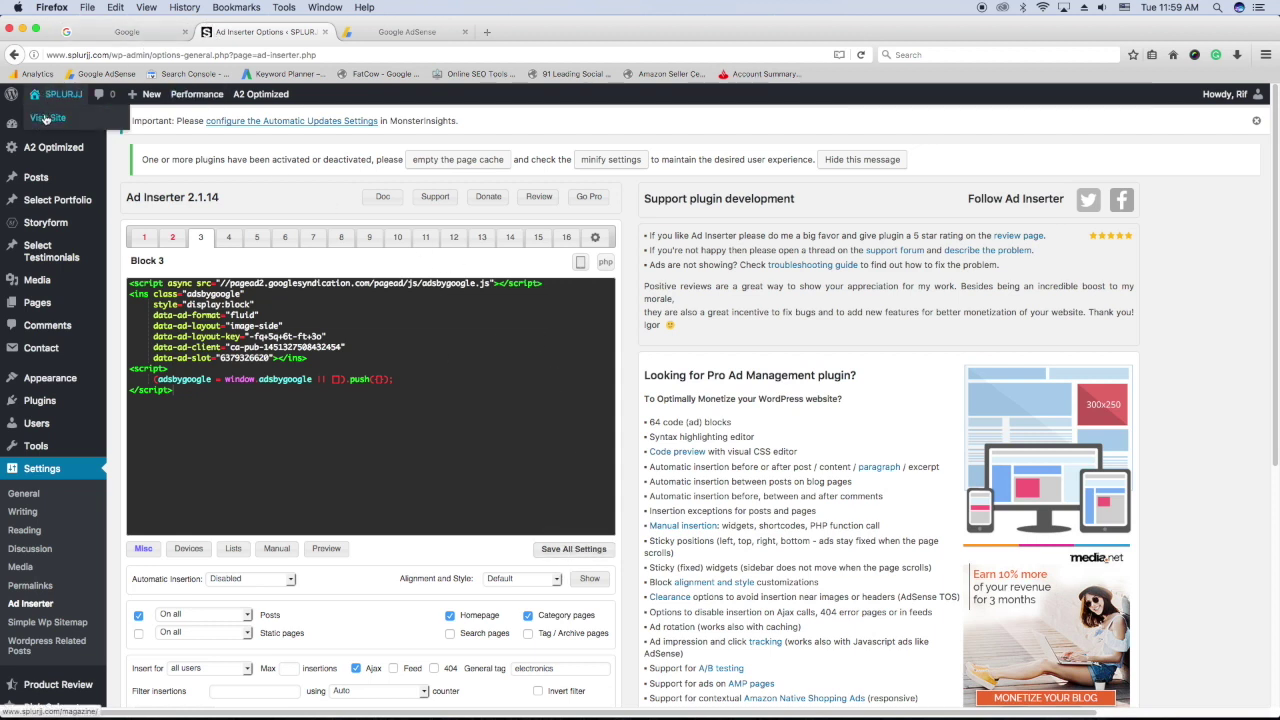
left_click(45, 118)
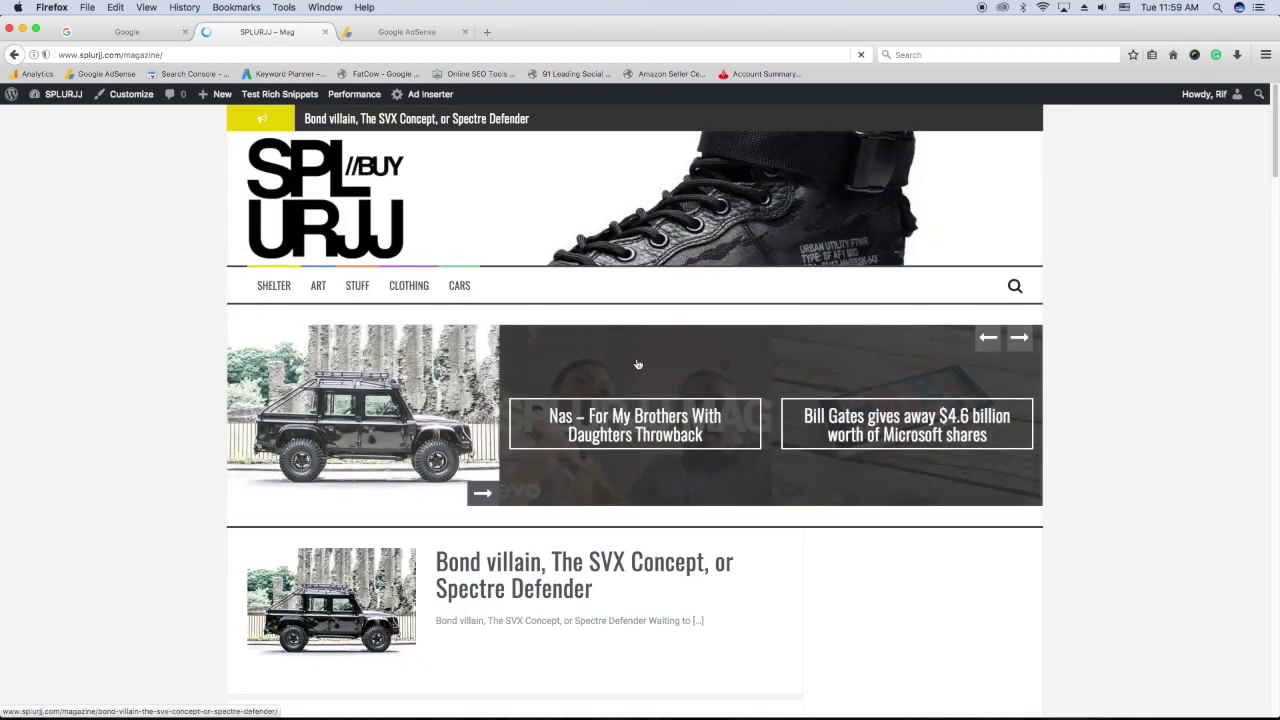
Scroll through the homepage post feed looking for the in-feed ad.
scroll(640, 360, "down", 5)
scroll(643, 361, "down", 3)
scroll(620, 320, "down", 1)
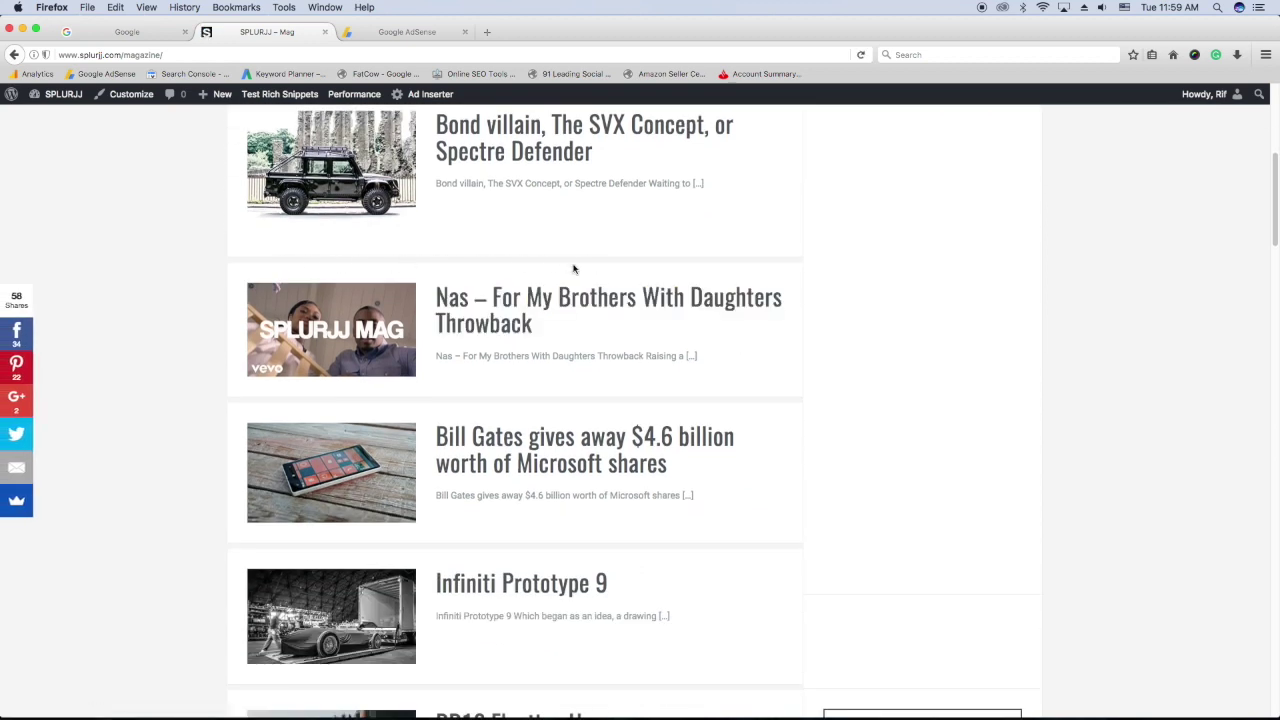
scroll(581, 405, "down", 3)
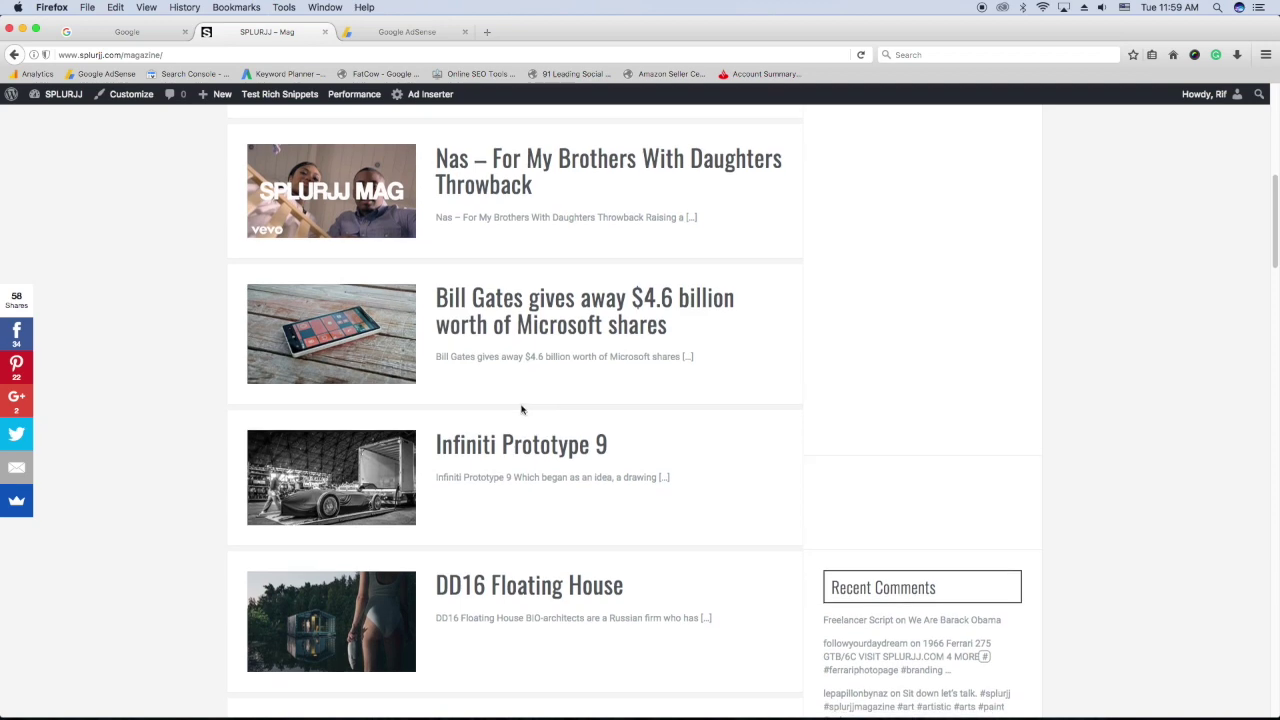
scroll(540, 380, "down", 5)
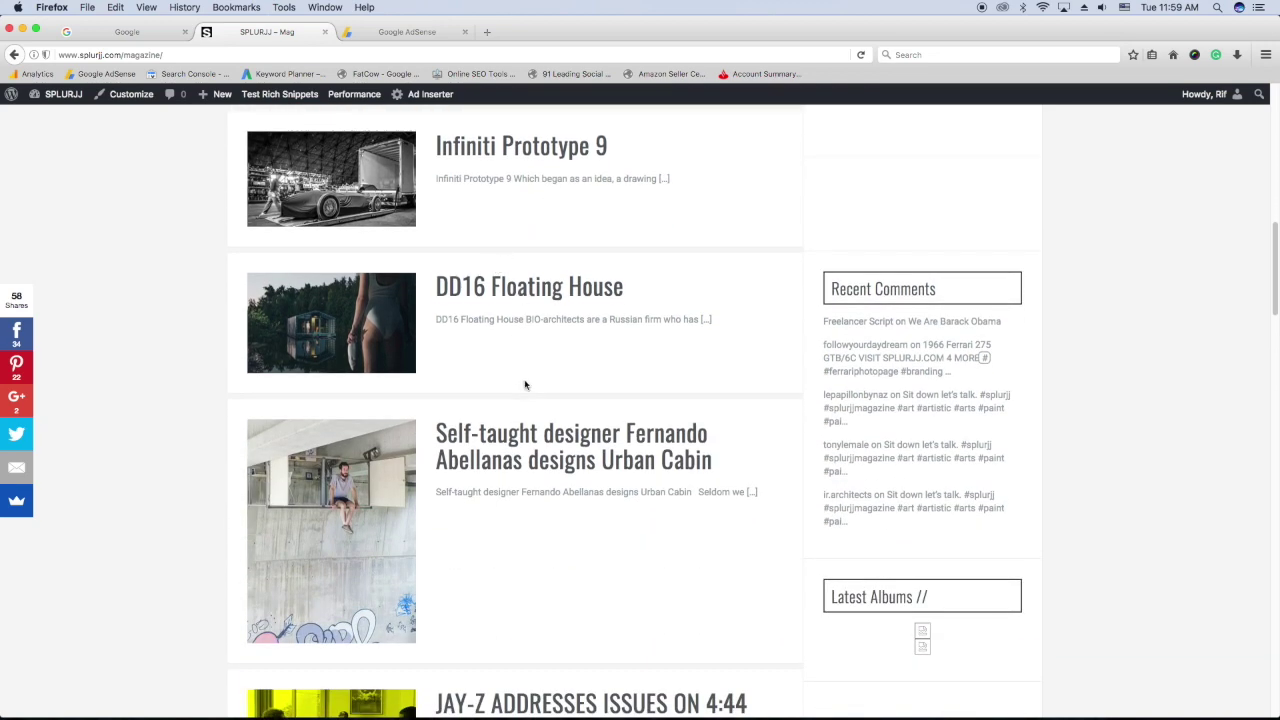
scroll(527, 403, "down", 5)
scroll(524, 403, "up", 10)
scroll(524, 403, "up", 6)
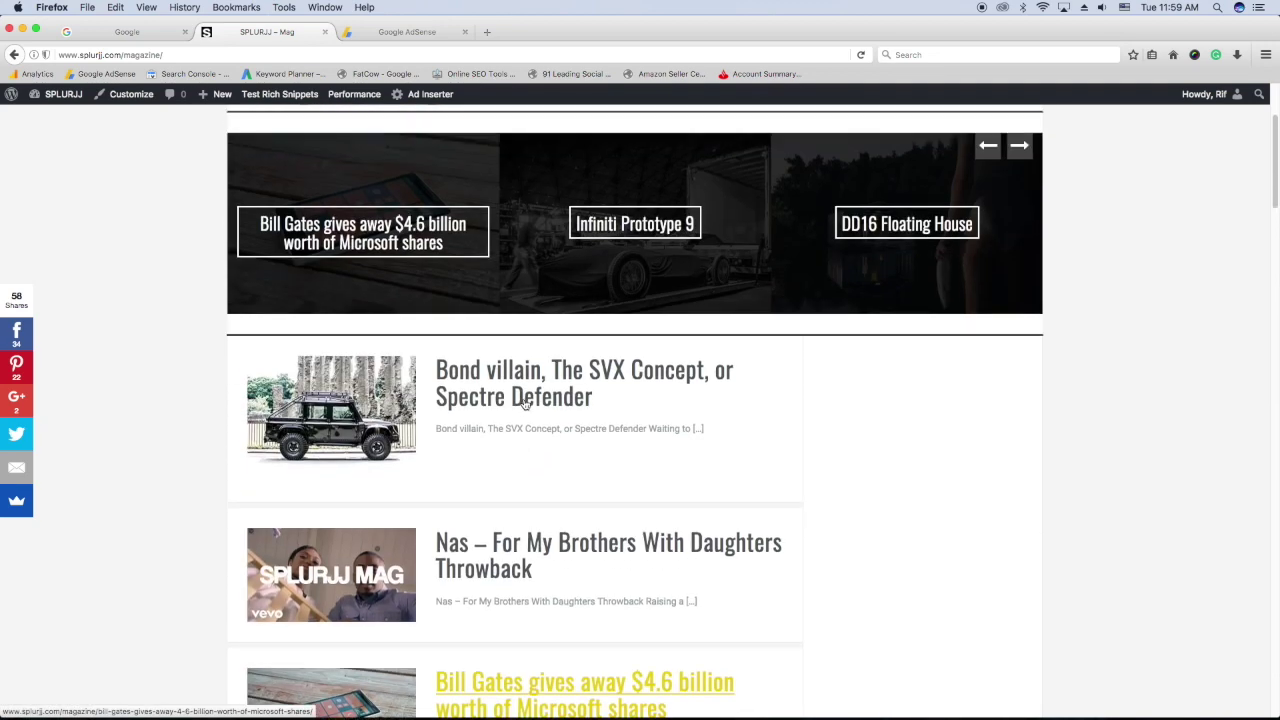
scroll(524, 403, "up", 4)
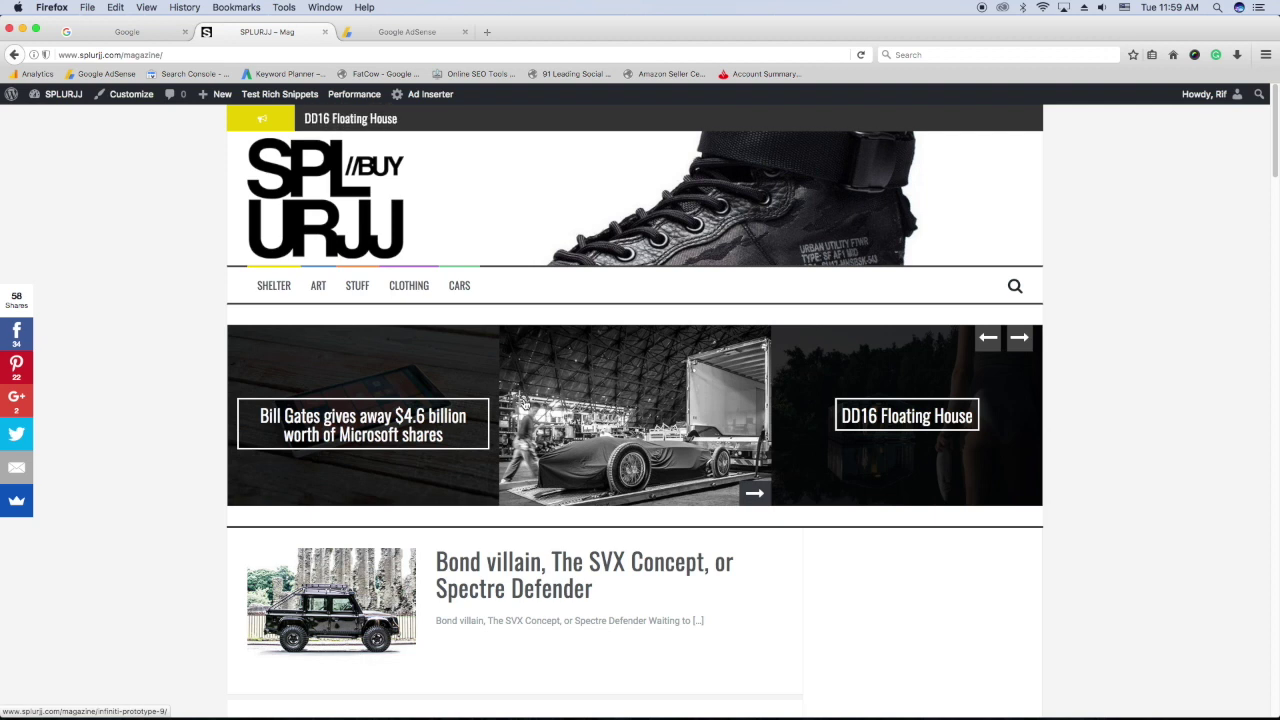